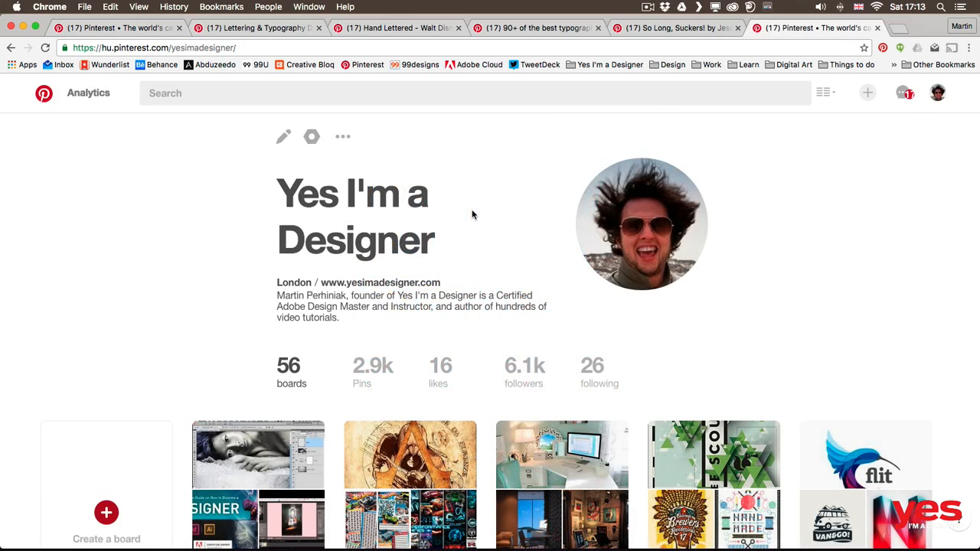
Look over the Pinterest profile page and the pinned hand-lettering designs, from "Amazing Things Will Happen" to "High 5"
scroll(472, 215, down, 5)
scroll(472, 214, up, 4)
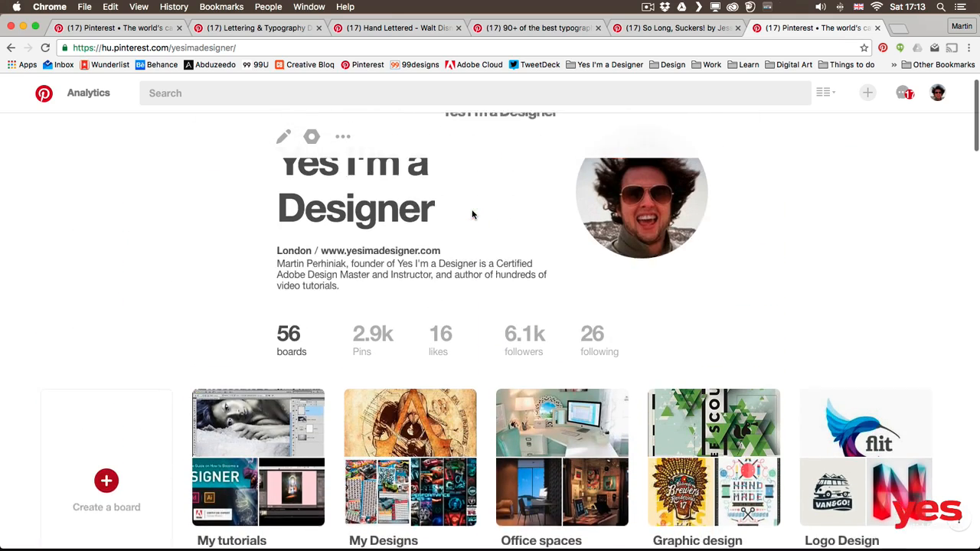
scroll(472, 214, up, 1)
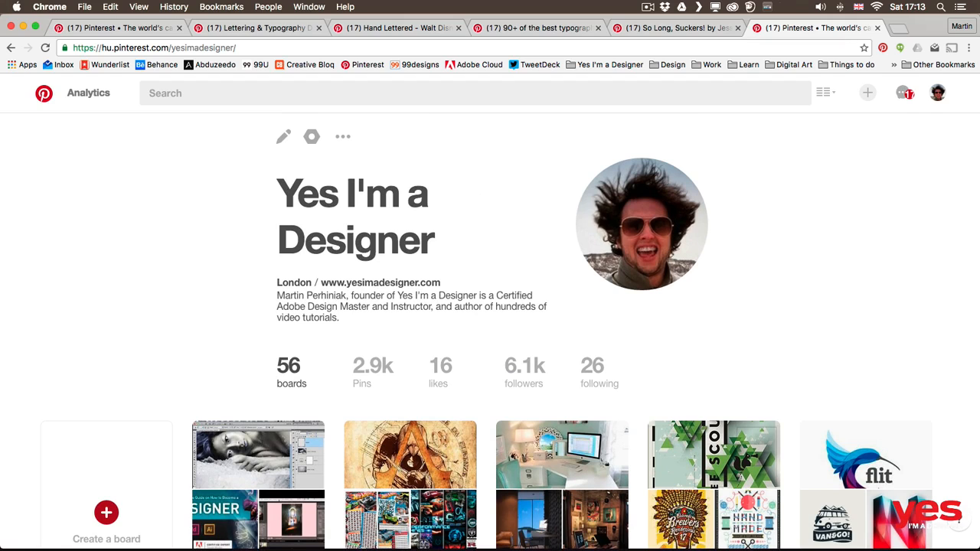
click(100, 29)
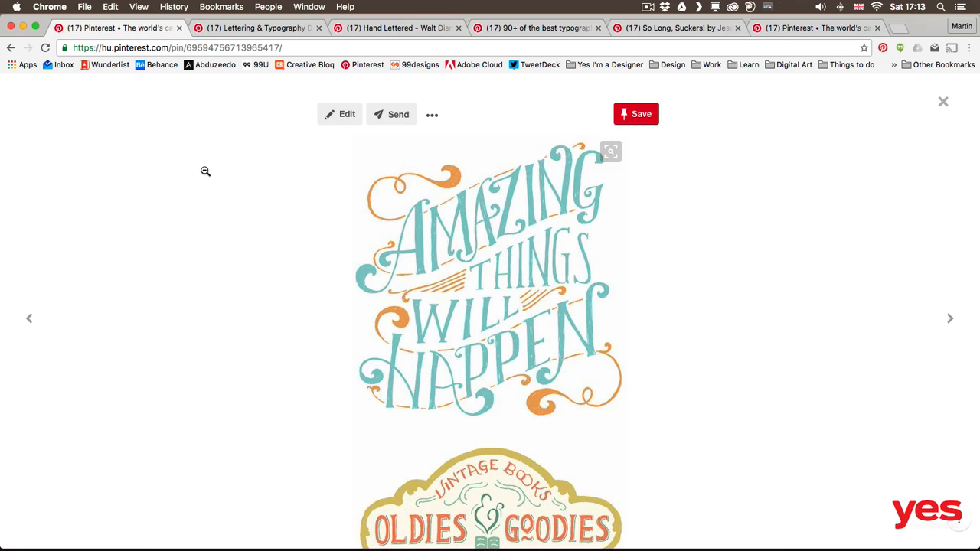
scroll(205, 171, down, 5)
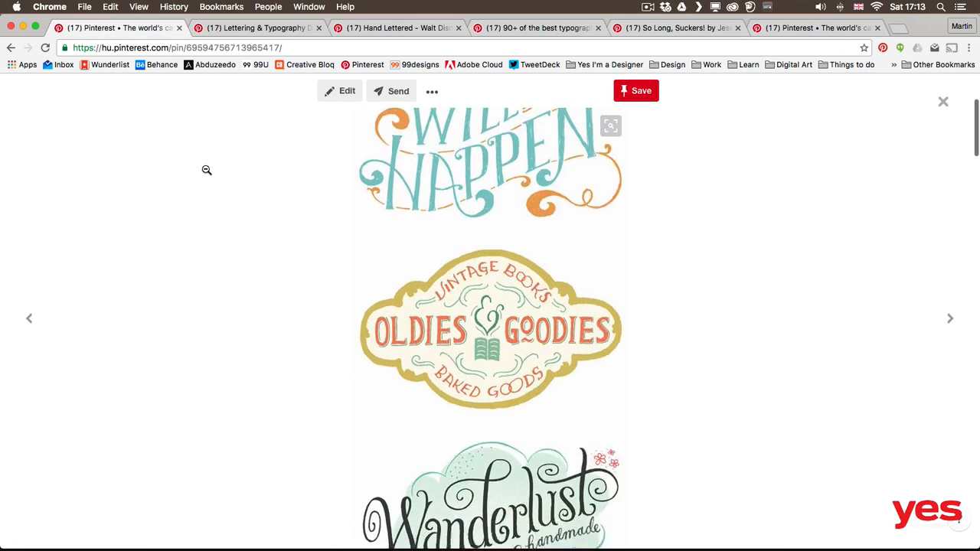
scroll(205, 169, down, 6)
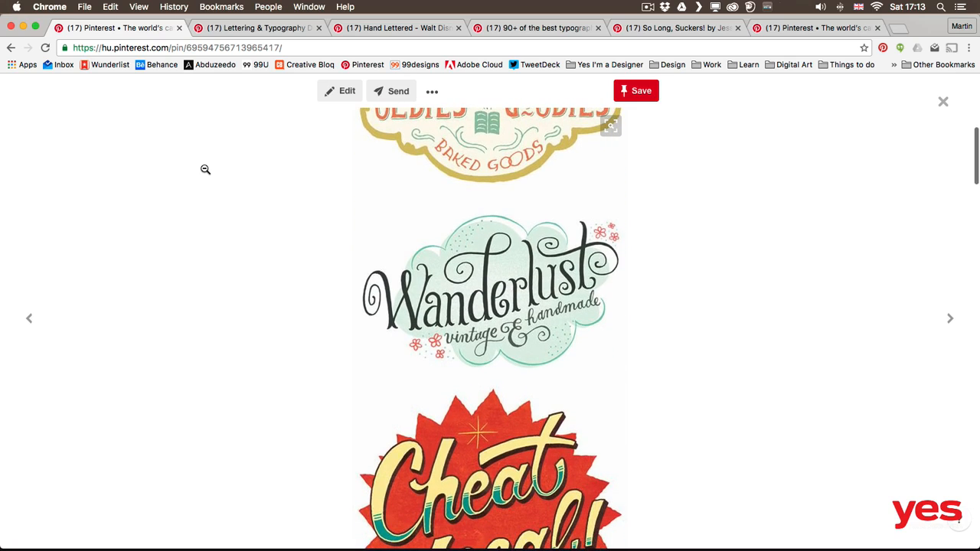
scroll(205, 169, down, 7)
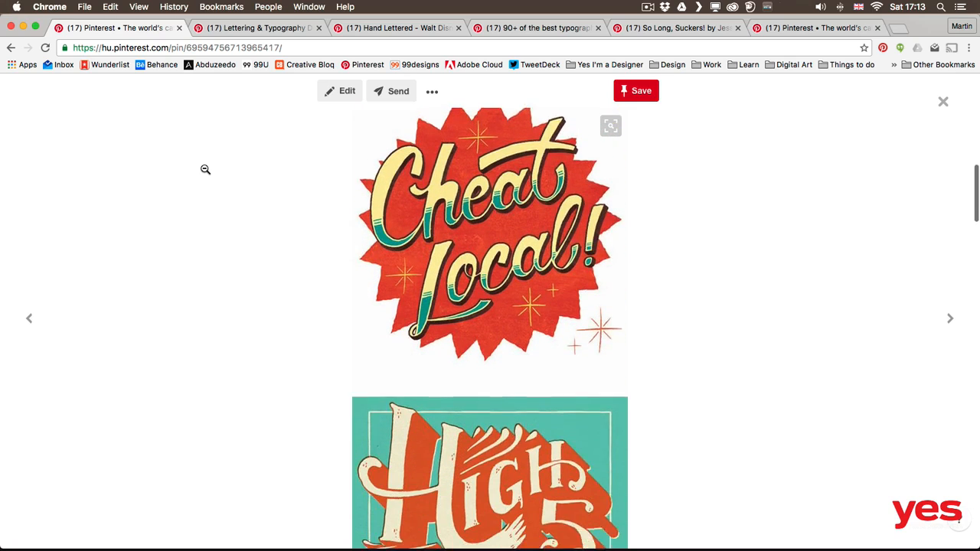
scroll(205, 169, down, 5)
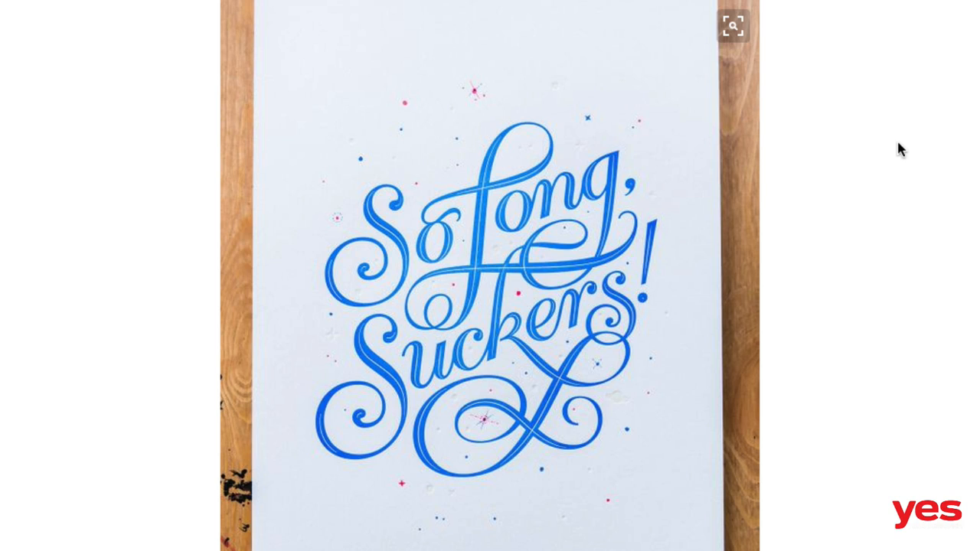
Switch to Illustrator, show the blank second artboard of brushes calligraphy.ai and activate the Paintbrush tool
key(super+Tab)
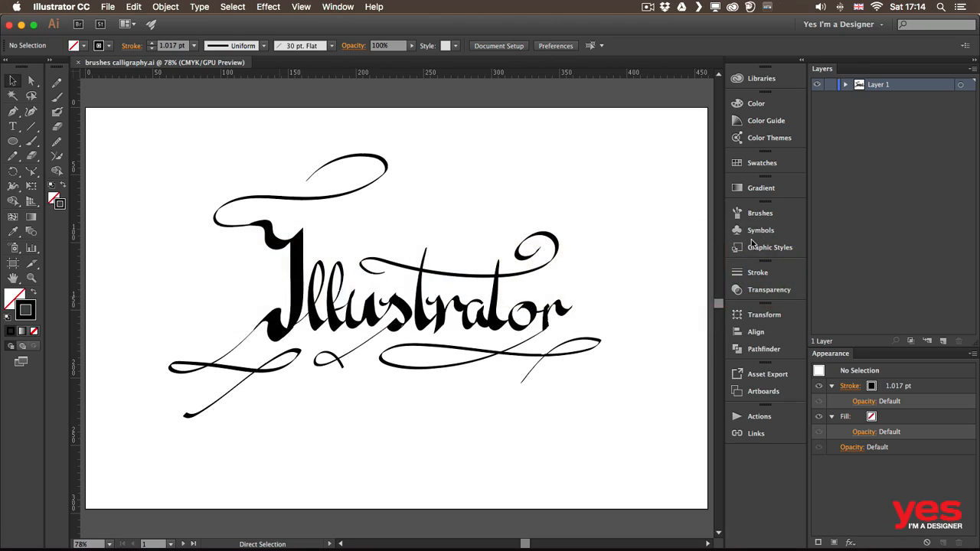
key(space)
drag(428, 431, 418, 172)
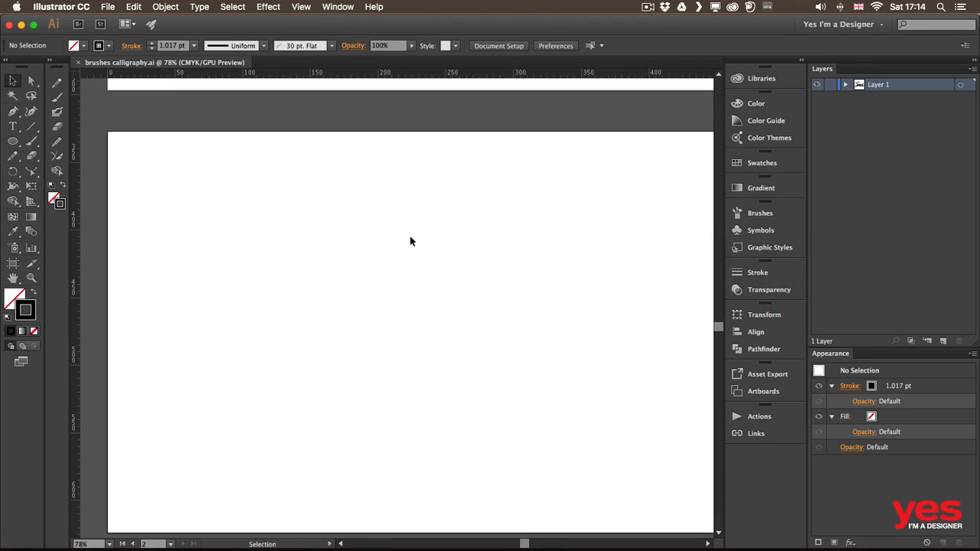
key(super+0)
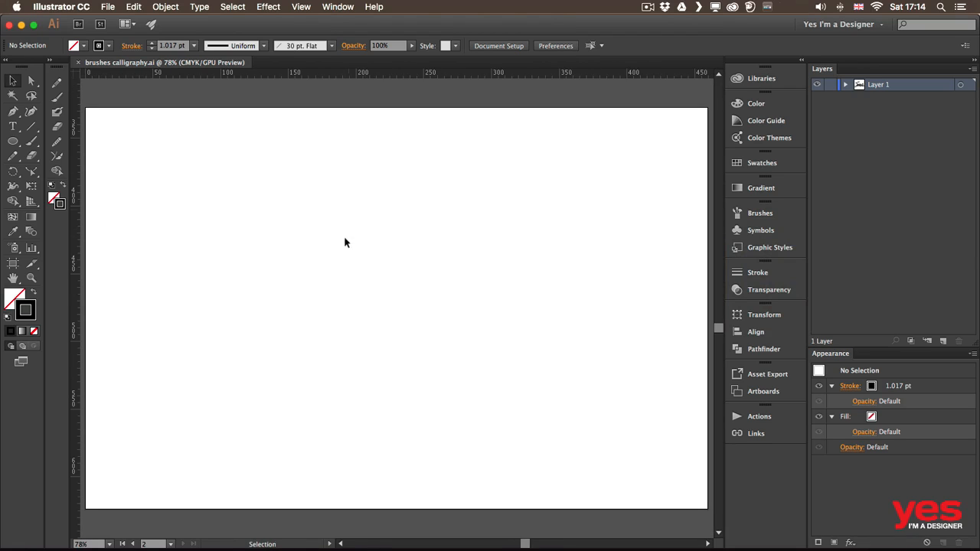
key(b)
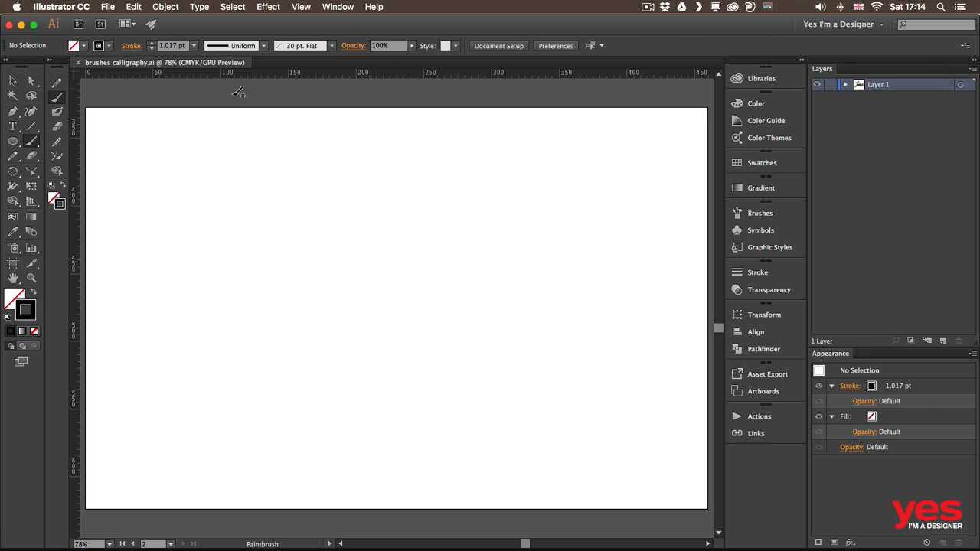
Load the Artistic_Calligraphic brush library and choose its 15 pt. Oval brush
click(333, 46)
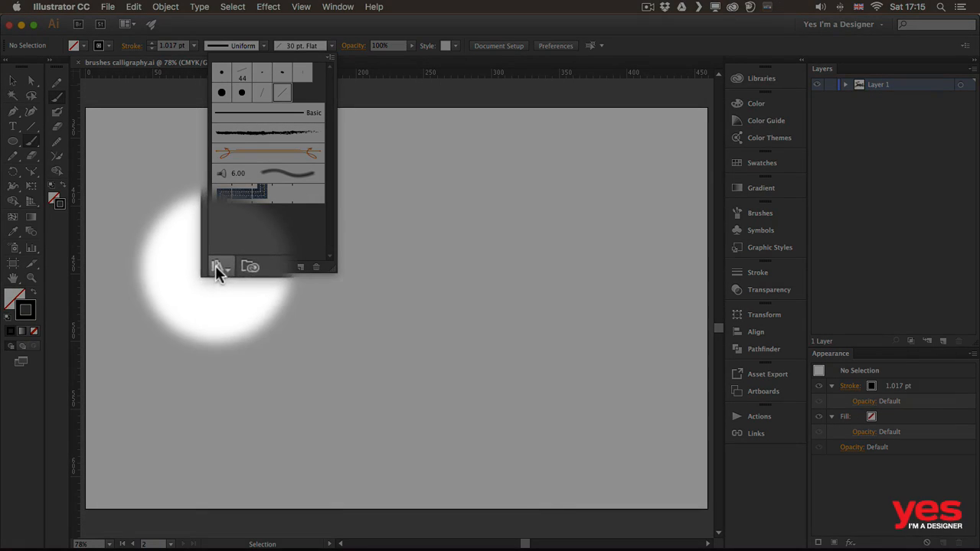
click(217, 267)
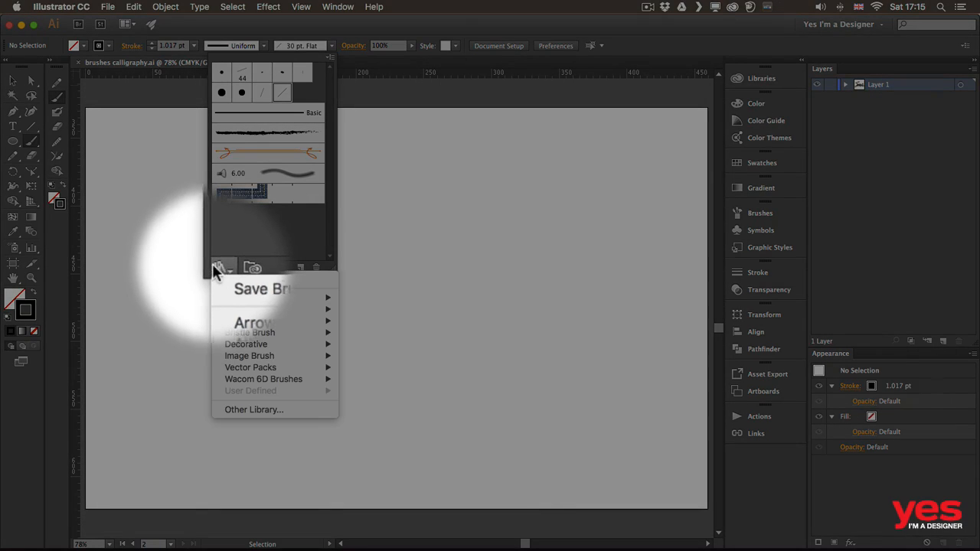
mouse_move(258, 309)
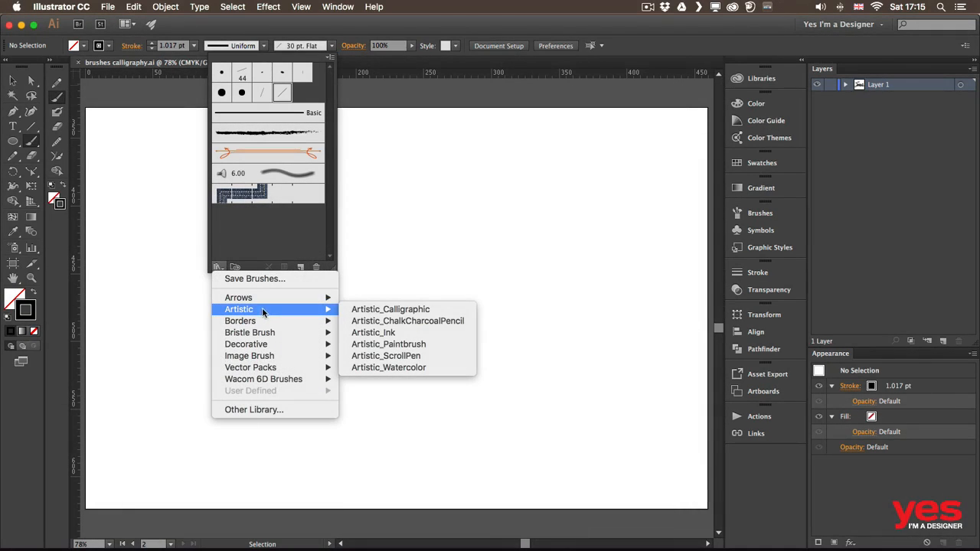
click(377, 310)
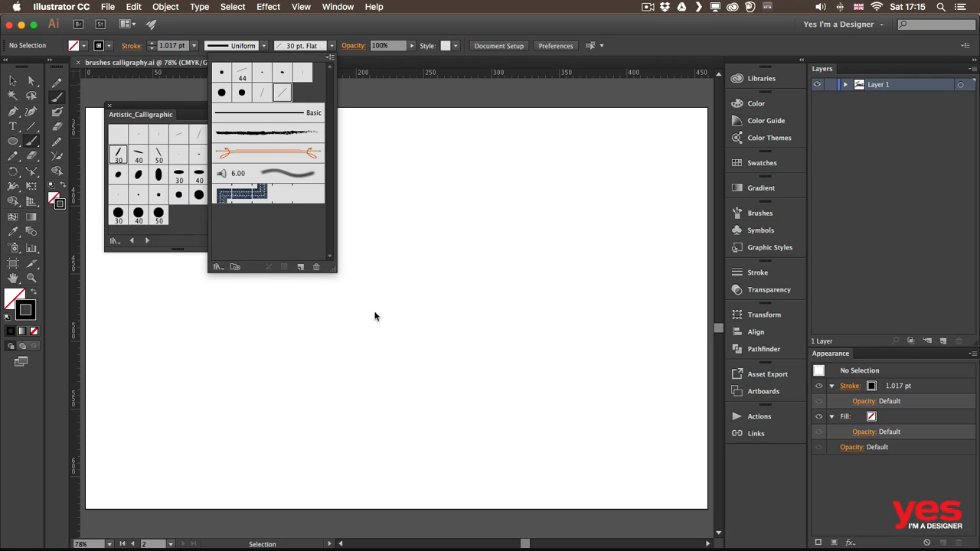
click(156, 112)
drag(194, 111, 429, 138)
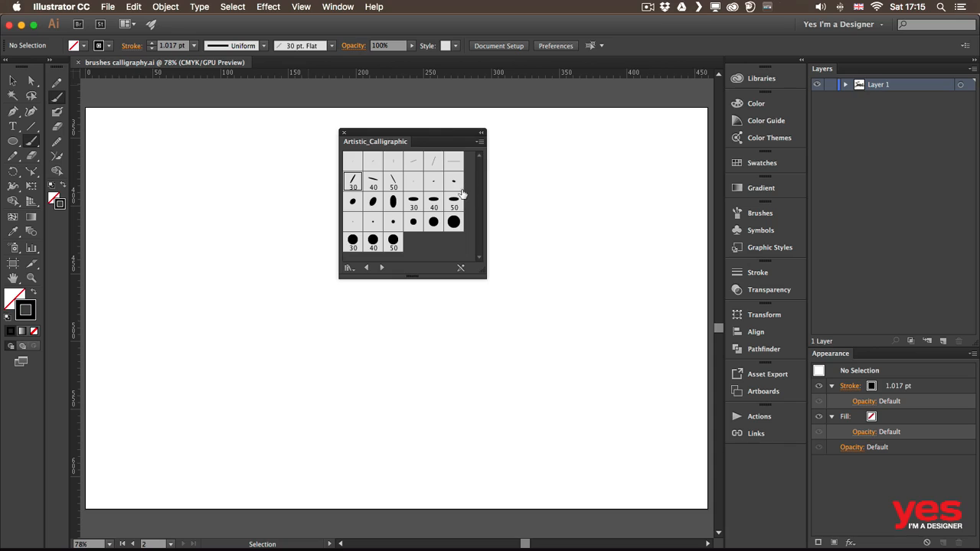
click(373, 202)
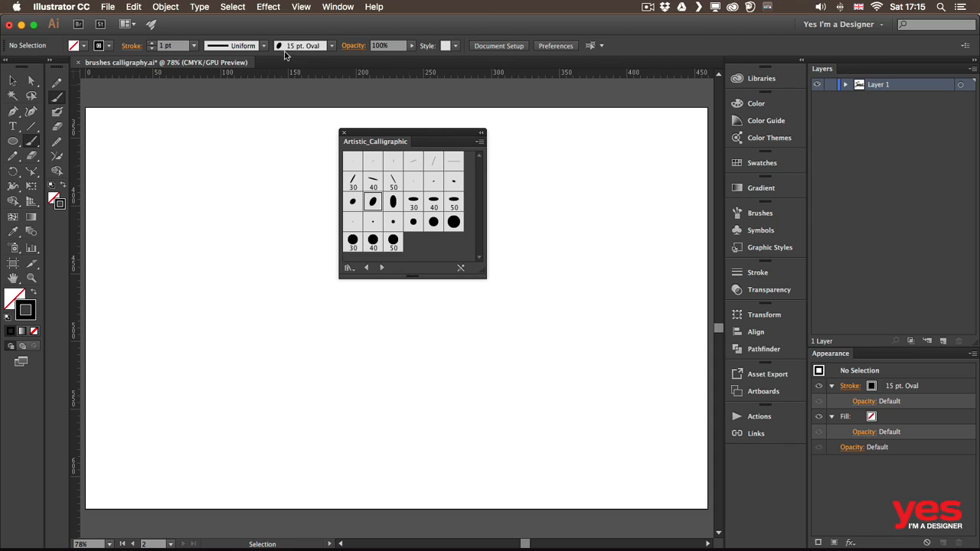
Check the document's brushes for the 15 pt. Oval brush and close the Artistic_Calligraphic library
click(753, 214)
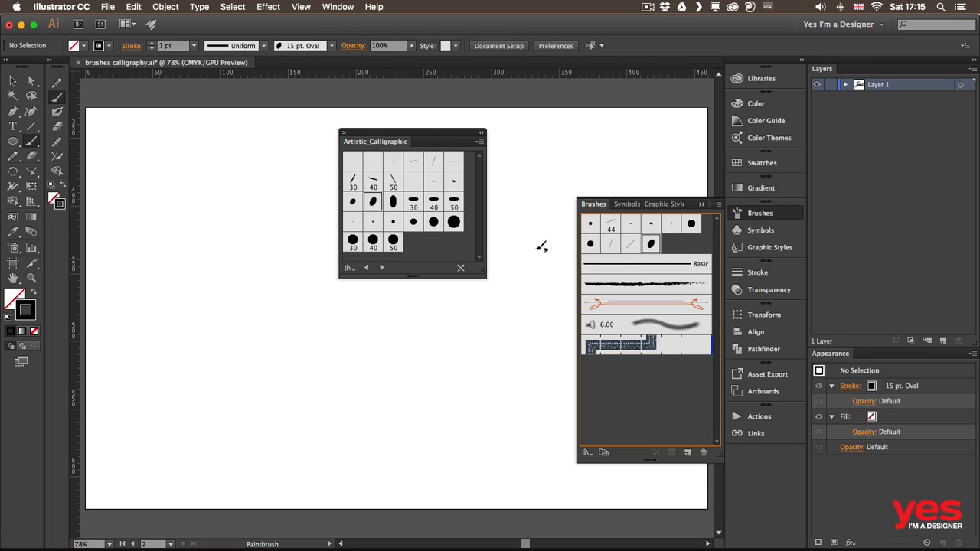
click(332, 47)
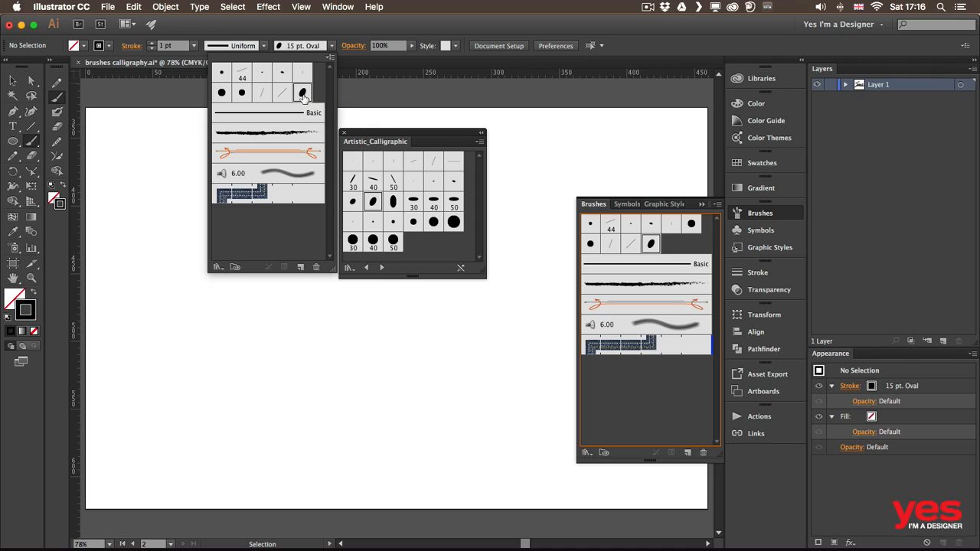
click(344, 134)
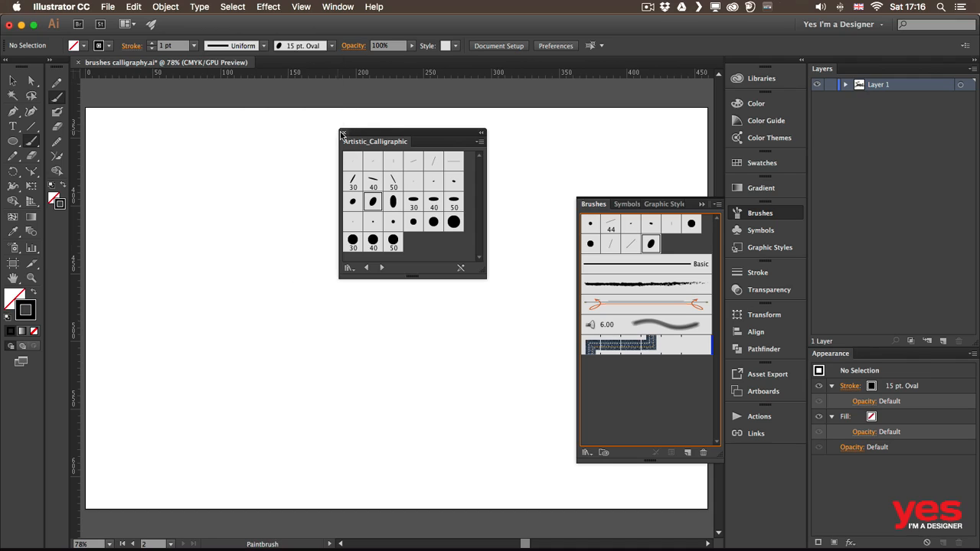
click(344, 133)
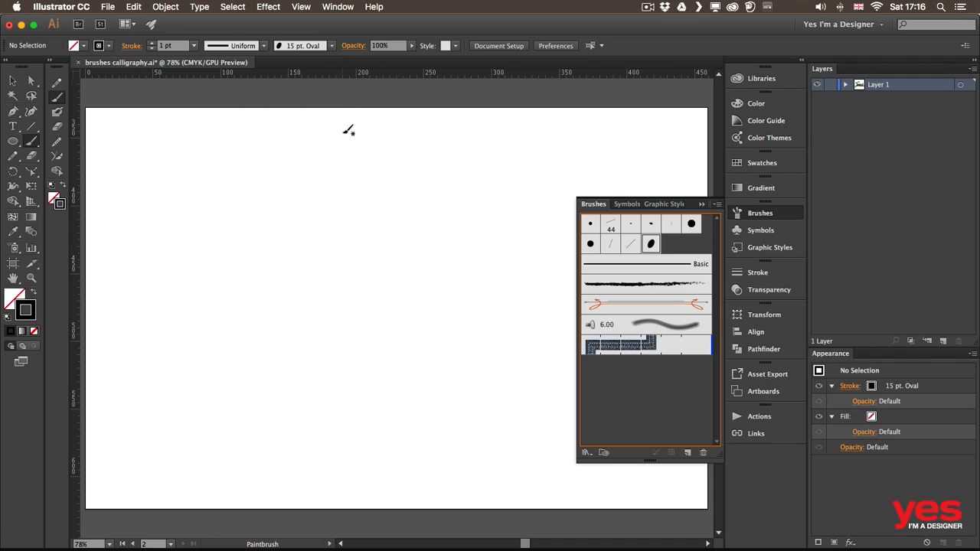
Select the 30 pt. Flat calligraphic brush, review its roundness and size control options, and accept them with size controlled by Pressure
click(629, 244)
double_click(629, 244)
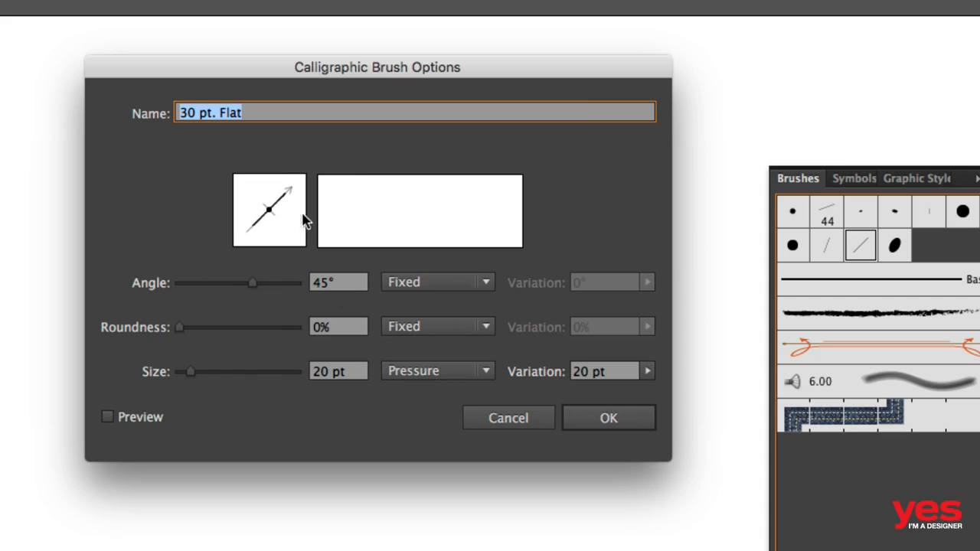
mouse_move(178, 329)
mouse_down()
mouse_move(314, 351)
mouse_move(86, 320)
mouse_up()
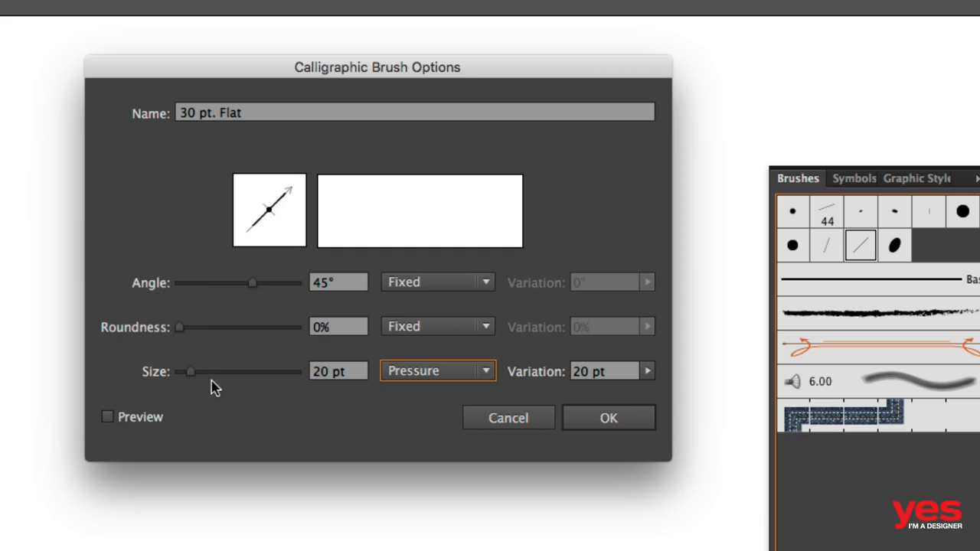
click(444, 375)
click(332, 415)
click(443, 374)
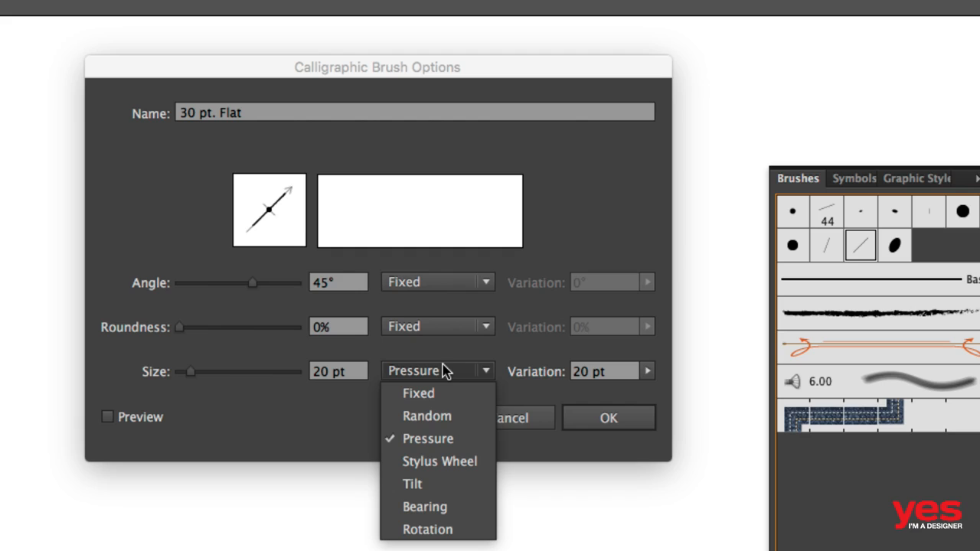
click(444, 354)
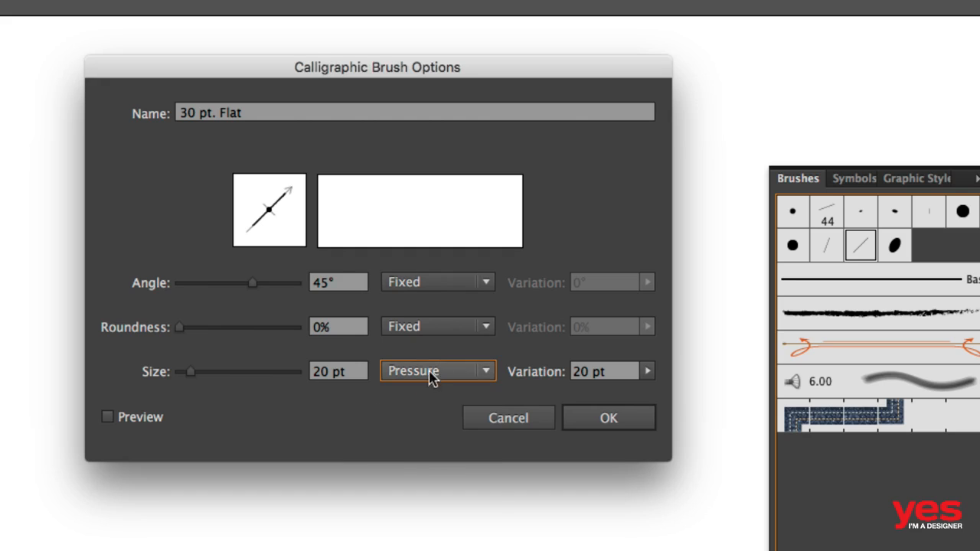
click(432, 375)
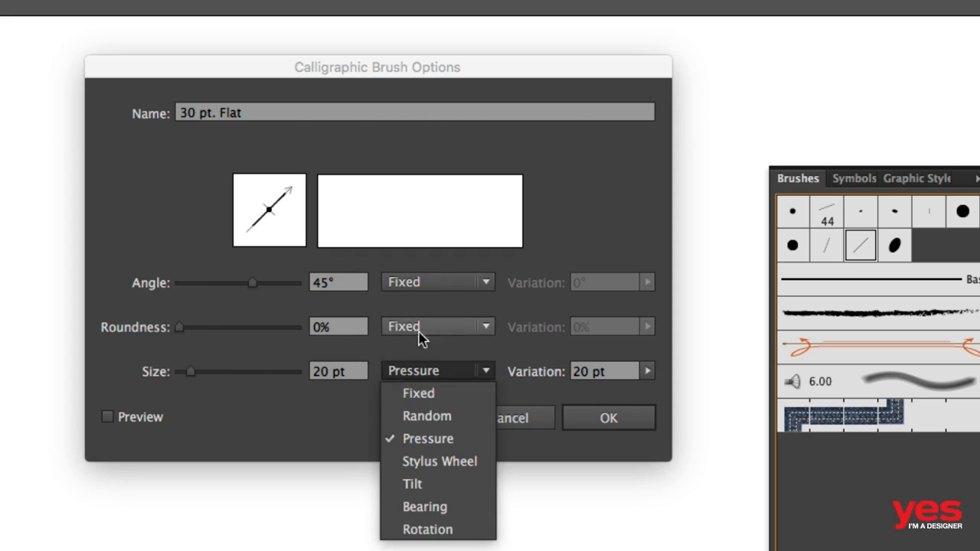
click(438, 354)
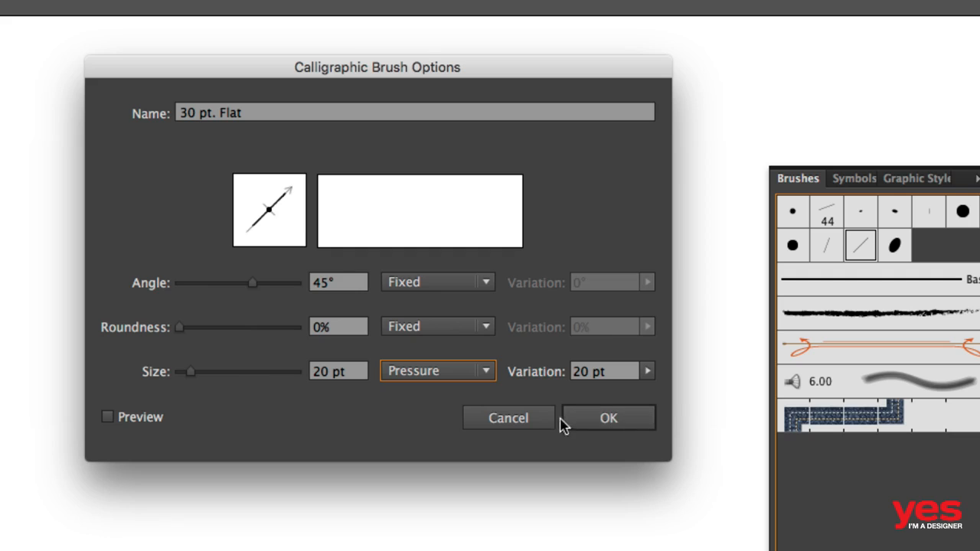
click(605, 423)
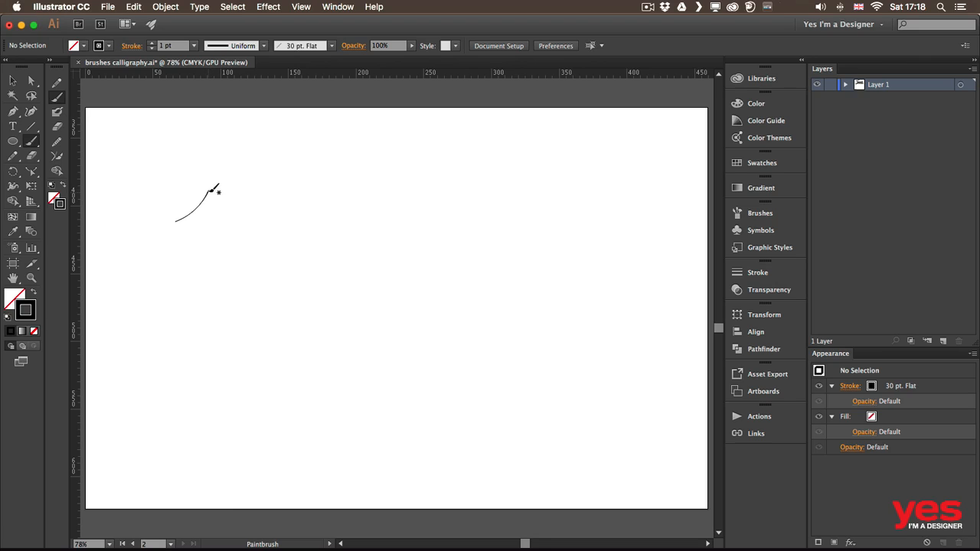
Paint the thick diagonal downstroke of a calligraphic letter x, starting from the top end of the thin entry stroke
drag(209, 194, 256, 224)
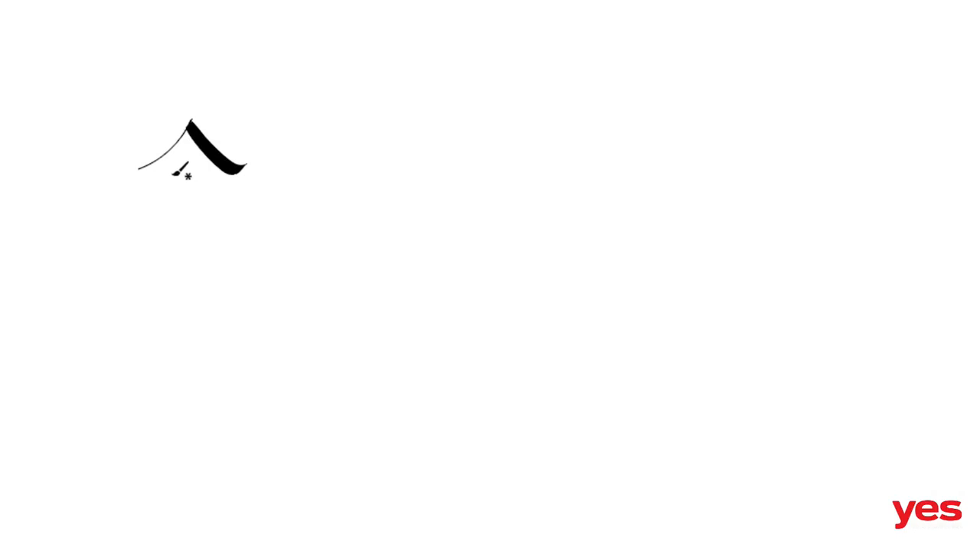
drag(170, 176, 231, 125)
key(ctrl+z)
drag(175, 169, 245, 121)
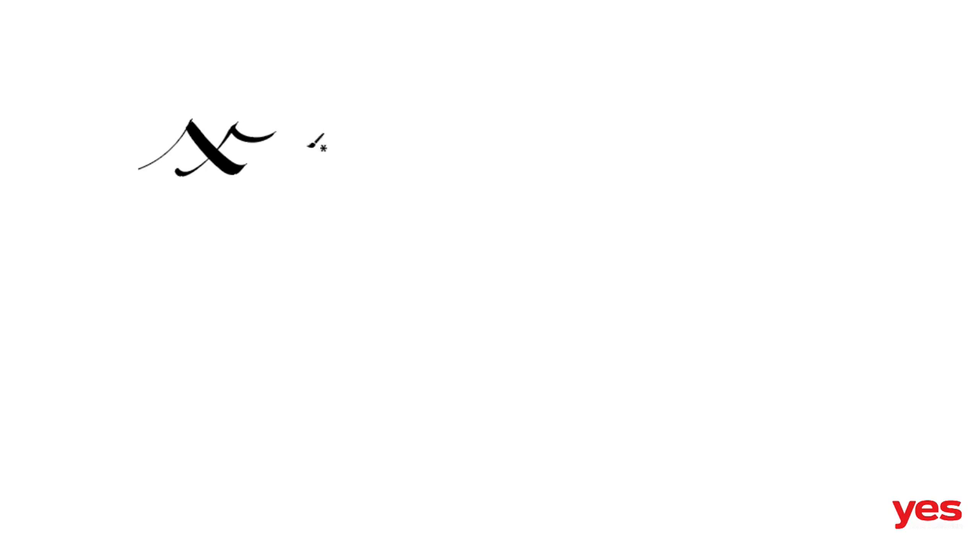
drag(238, 122, 292, 123)
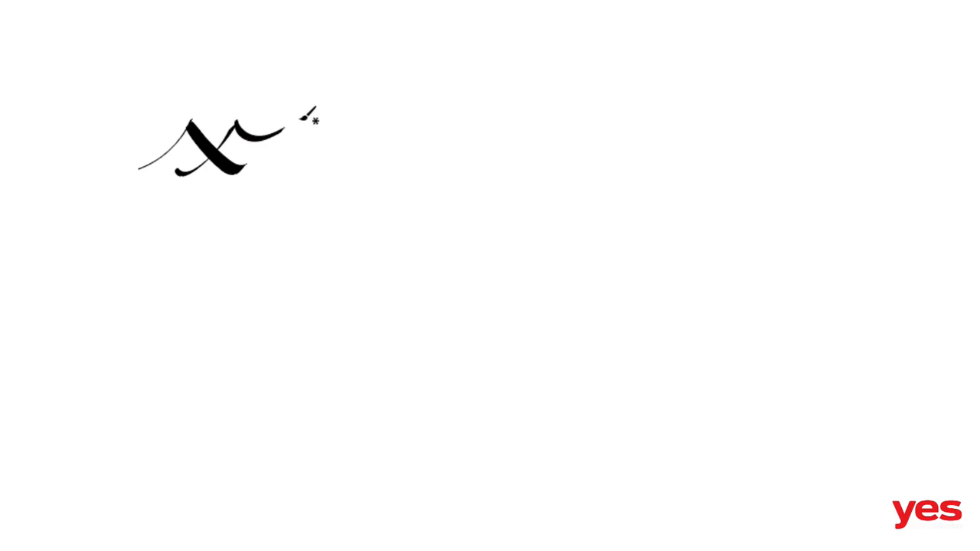
key(ctrl+z)
key(ctrl+z)
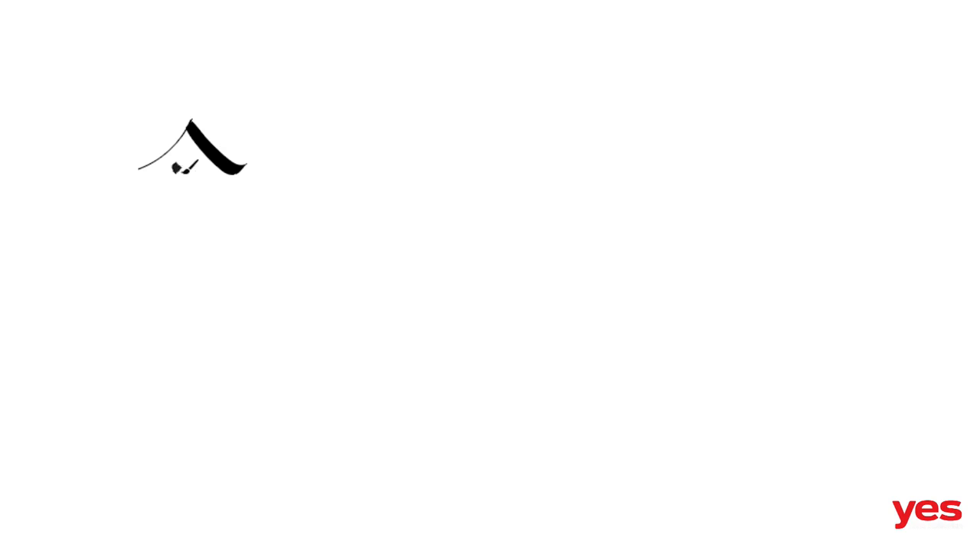
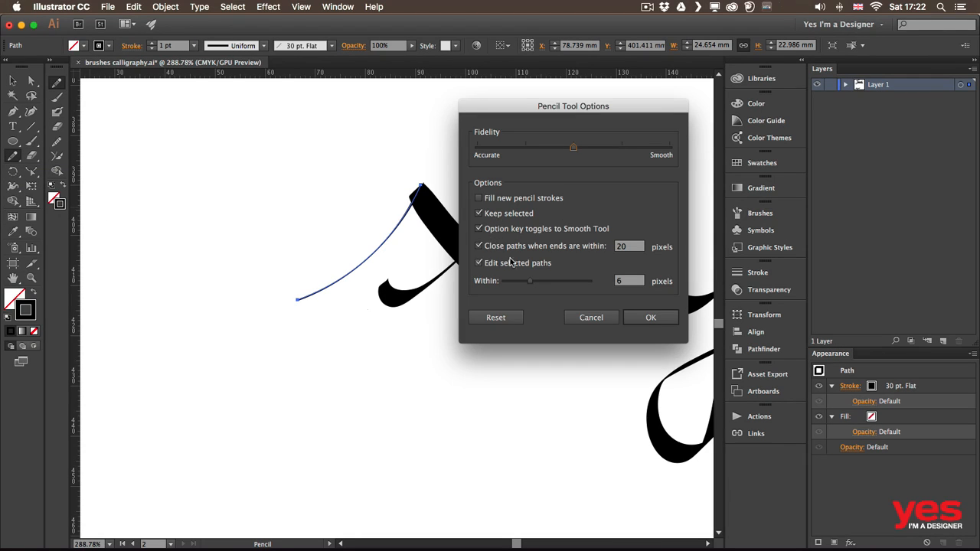
Accept the Pencil Tool options and extend the selected thin entry stroke of the x with a loop and a curved swash below
key(Return)
mouse_move(297, 298)
mouse_down()
mouse_move(311, 300)
mouse_move(291, 329)
mouse_up()
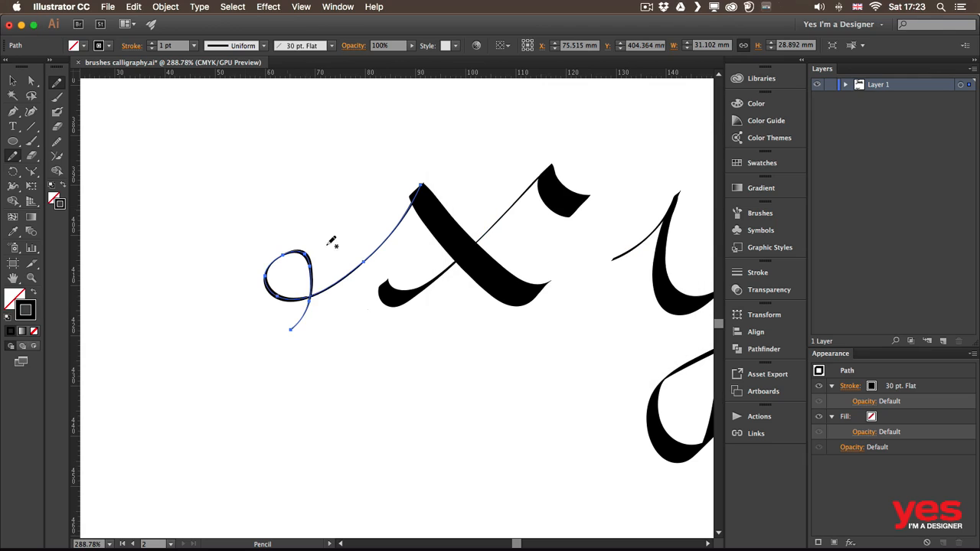
mouse_move(299, 324)
mouse_down()
mouse_move(294, 383)
mouse_move(337, 345)
mouse_move(323, 355)
mouse_move(358, 309)
mouse_up()
key(super+z)
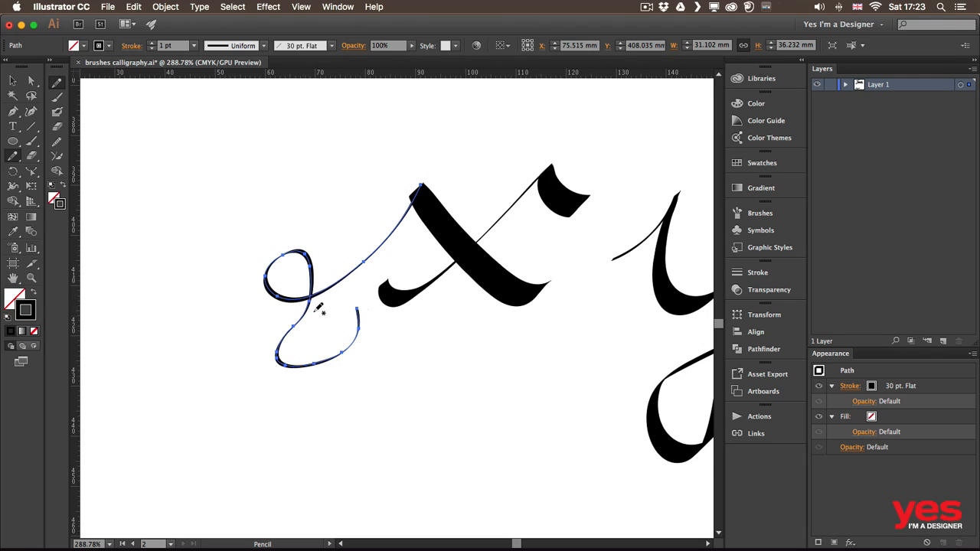
Undo the last pencil extension below the loop on the x's thin entry stroke and deselect the path
key(super+z)
key(v)
click(321, 173)
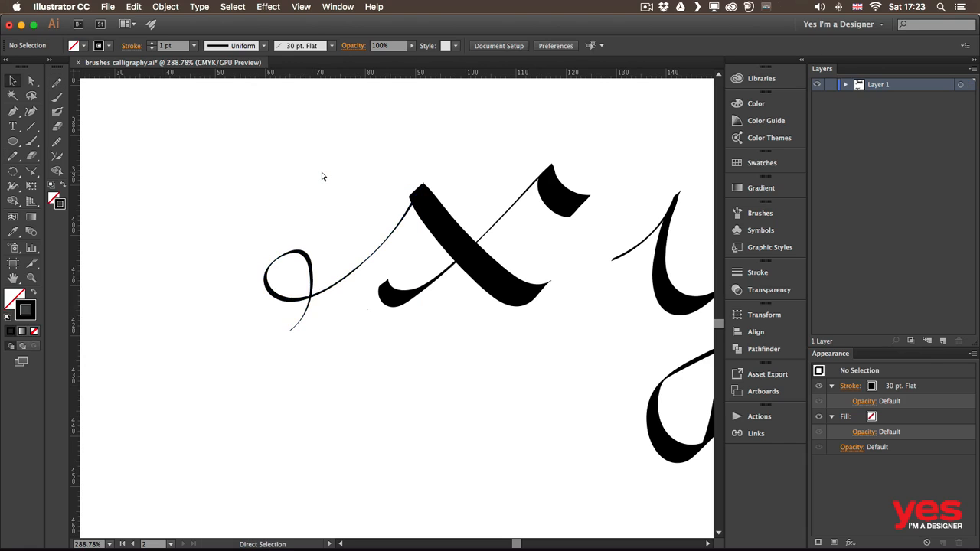
Select the m and r together and move them horizontally away from the y to open space for its tail
key(super+minus)
key(super+minus)
drag(521, 202, 298, 166)
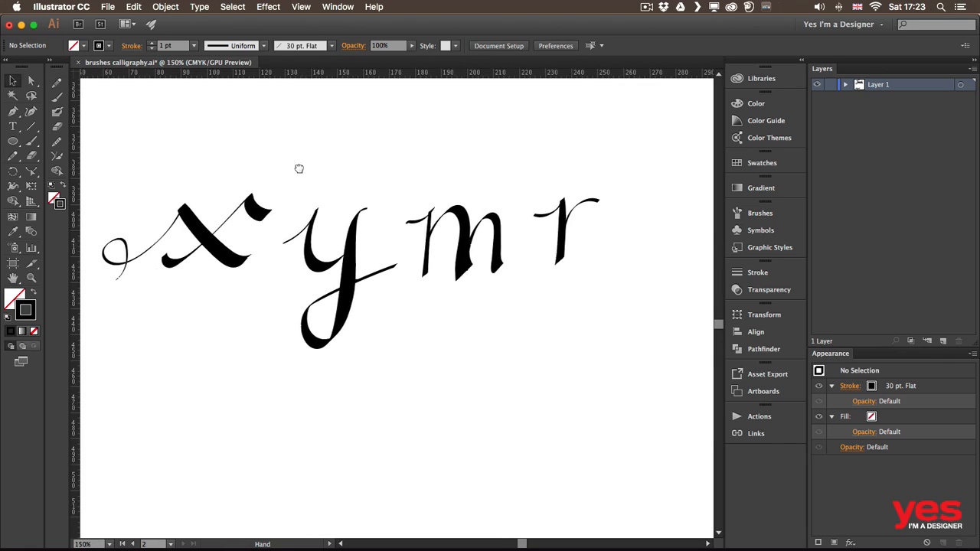
drag(420, 170, 602, 295)
drag(565, 235, 671, 239)
Extend the end of the y's looped descender with a small upward curl using the Pencil tool, then deselect it
click(414, 243)
click(383, 270)
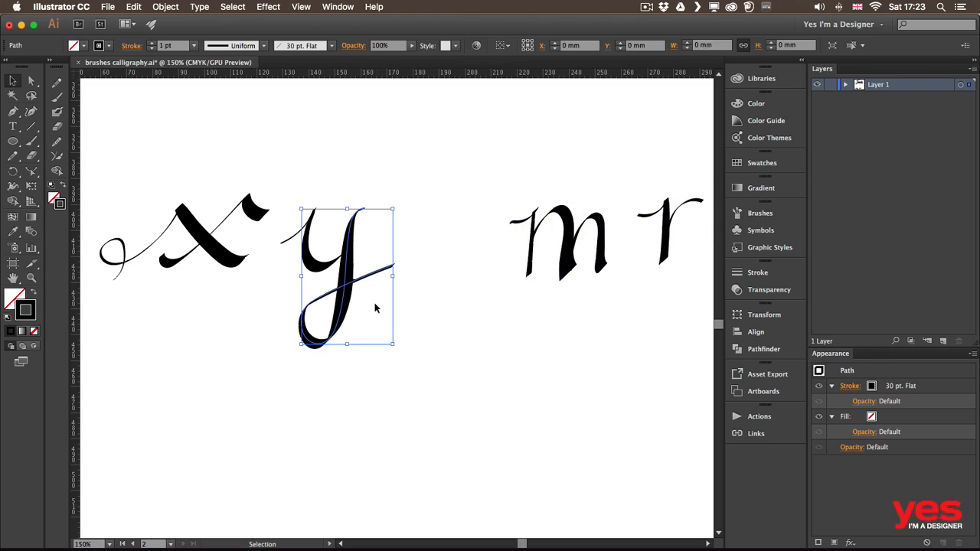
key(n)
drag(409, 248, 392, 249)
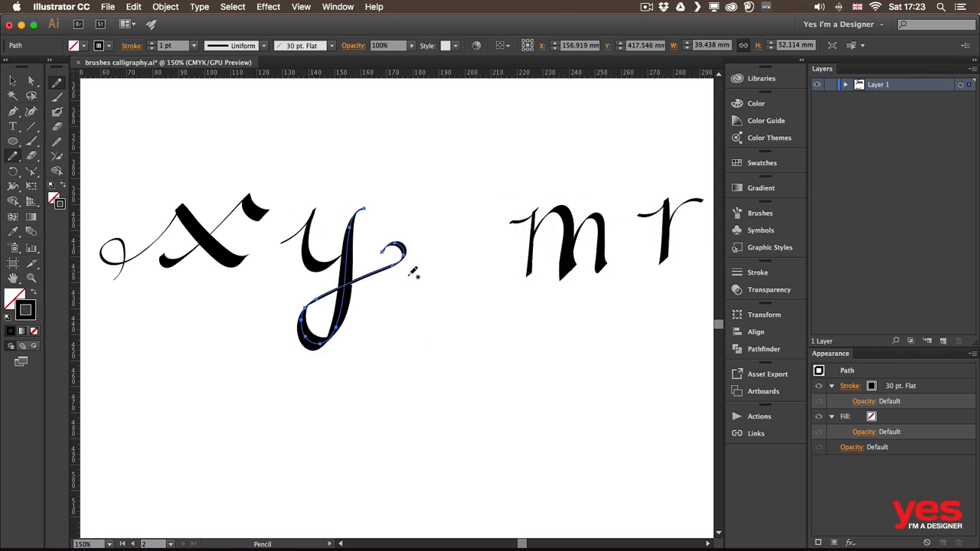
key(v)
click(449, 170)
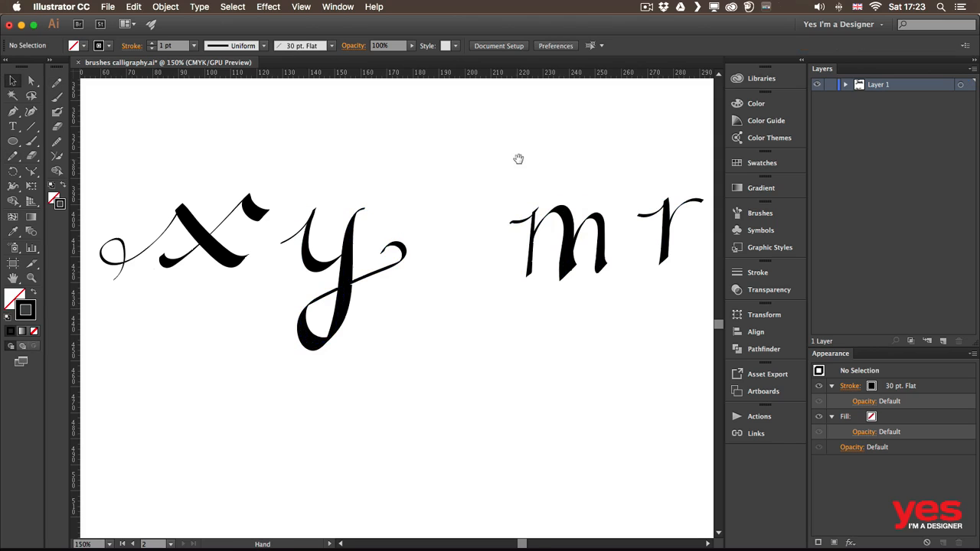
Move all strokes of the m closer to the y's curled tail and deselect them
scroll(460, 176, right, 5)
drag(396, 184, 469, 293)
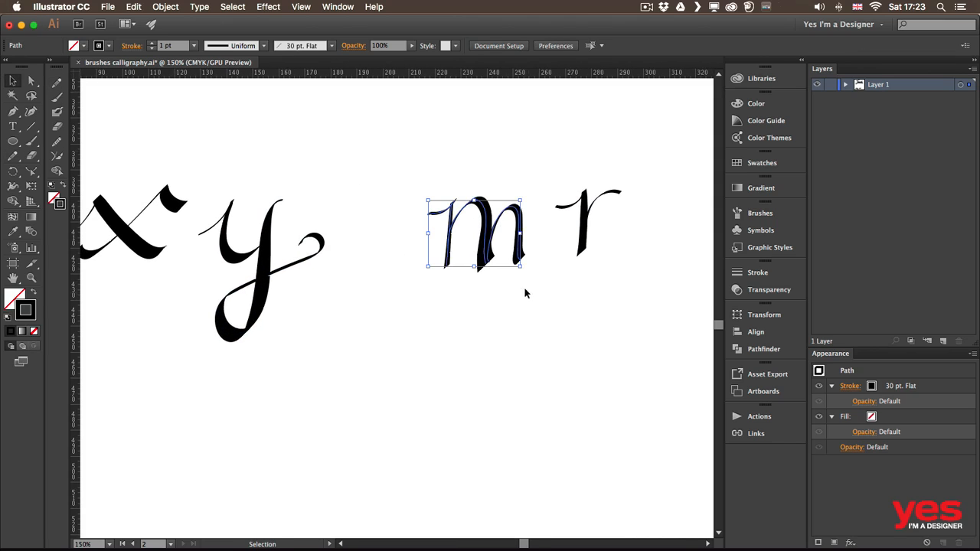
drag(484, 222, 399, 221)
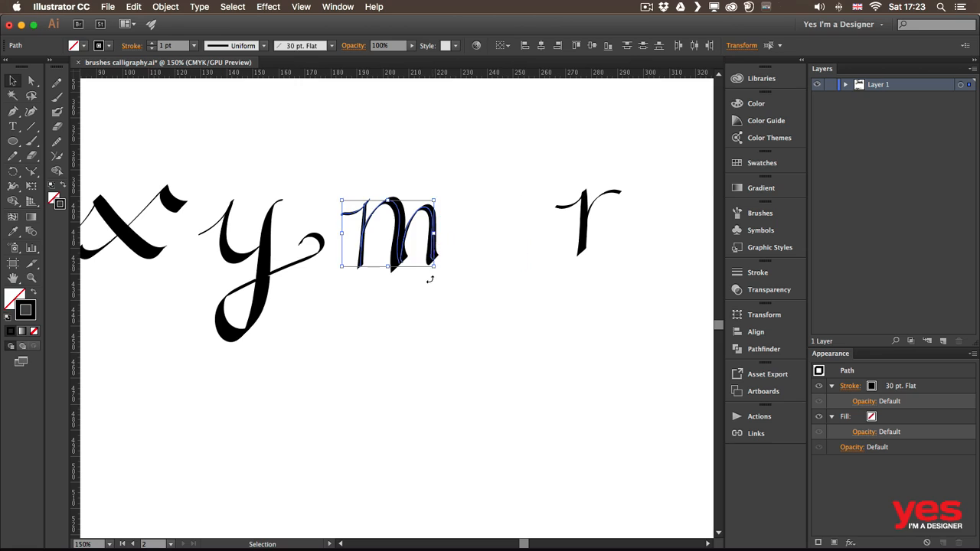
click(408, 325)
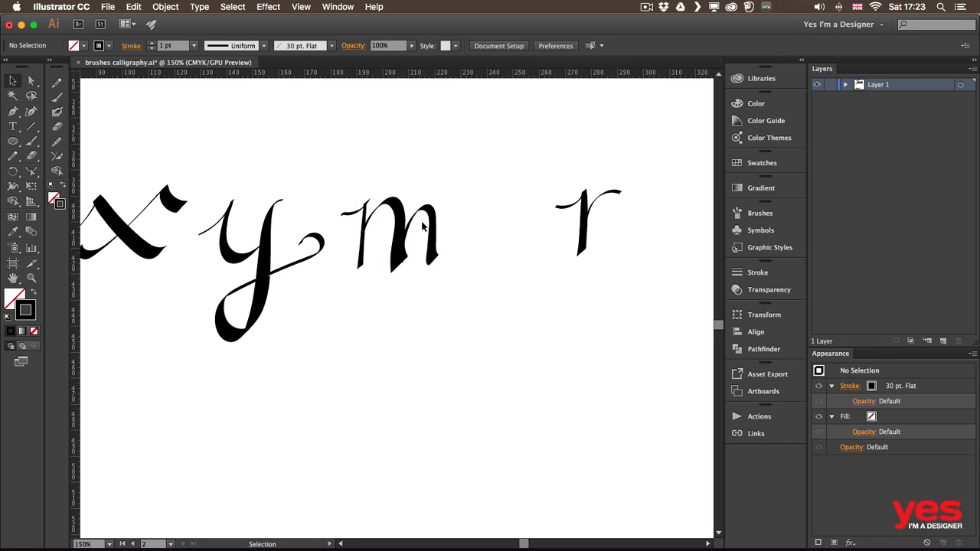
Pull the anchor points at the foot of the m's last stem slightly downward and outward with Direct Selection
drag(435, 215, 436, 213)
click(462, 219)
key(a)
click(434, 258)
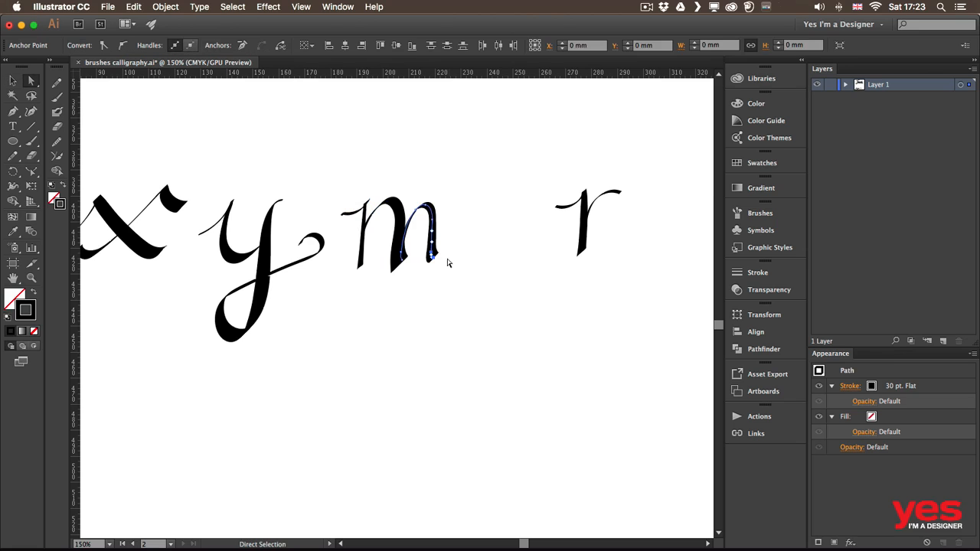
drag(434, 257, 438, 259)
click(404, 260)
scroll(400, 263, up, 2)
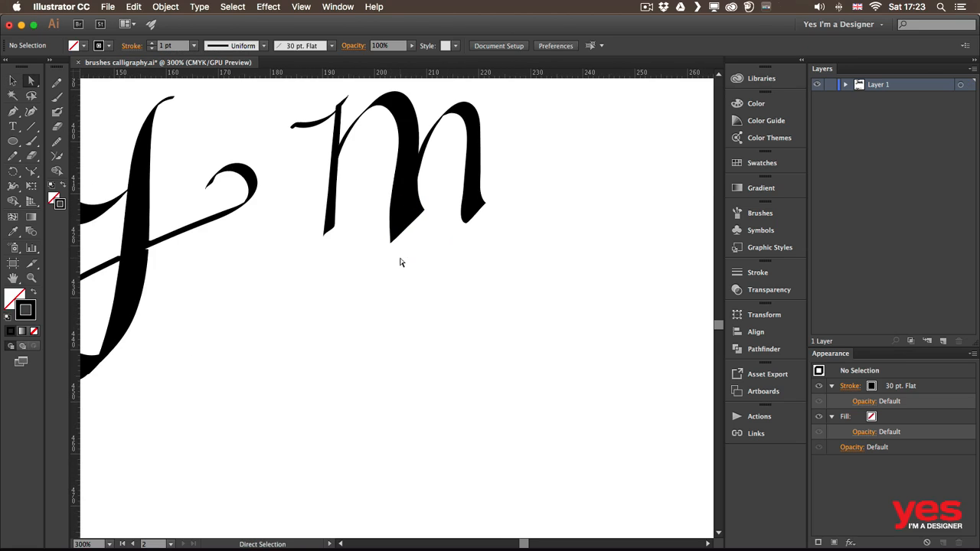
drag(528, 202, 466, 256)
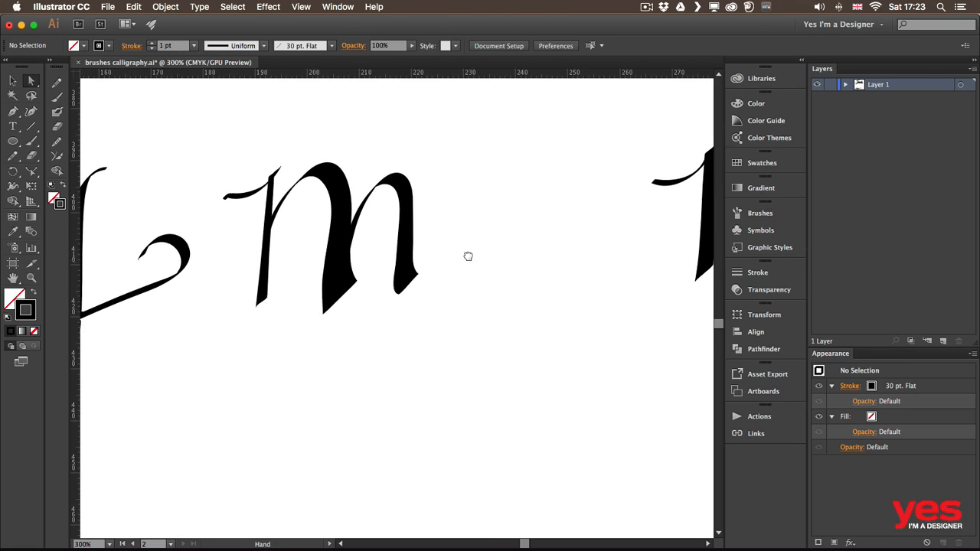
click(410, 285)
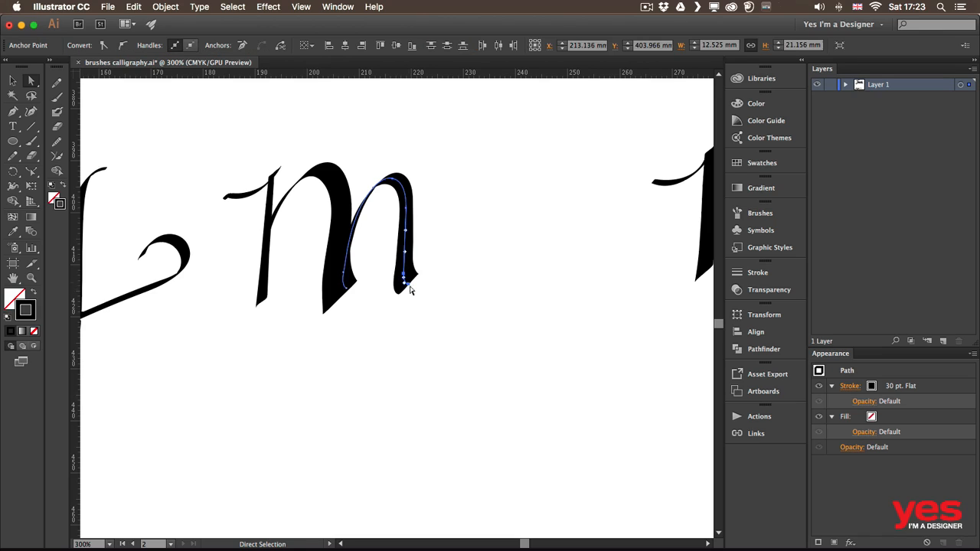
drag(408, 285, 413, 295)
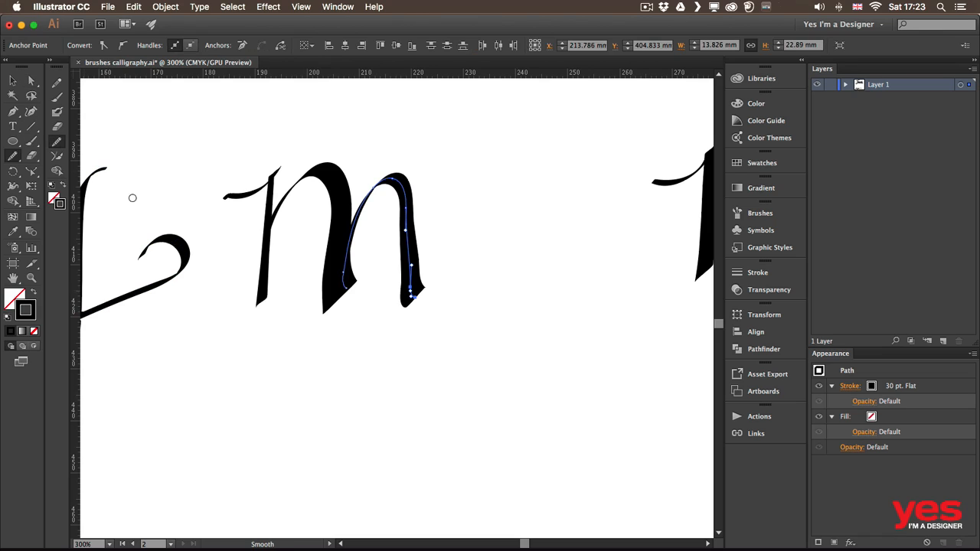
Even out the m's last stem with the Smooth tool and deselect the stroke
click(57, 141)
mouse_move(396, 287)
mouse_down()
mouse_move(401, 235)
mouse_move(409, 281)
mouse_move(411, 218)
mouse_move(413, 266)
mouse_move(407, 216)
mouse_up()
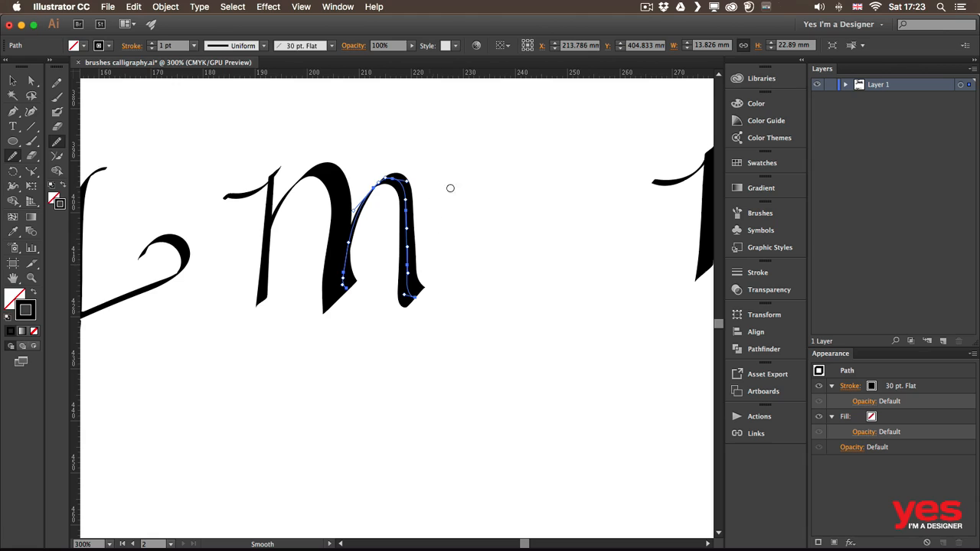
key(v)
click(493, 216)
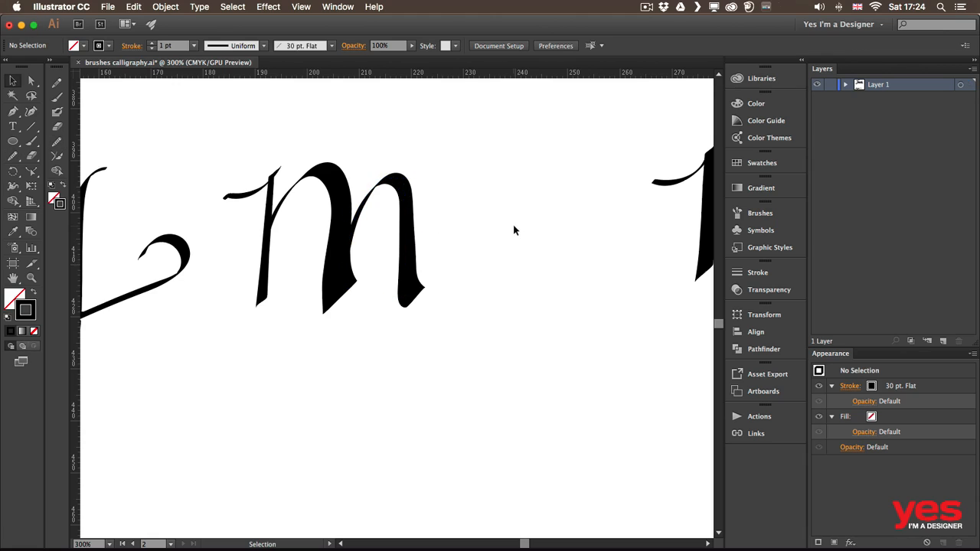
Shift the bottom anchor of the m's first stem slightly down and right, and move the first arch's starting anchor inside that stem
key(a)
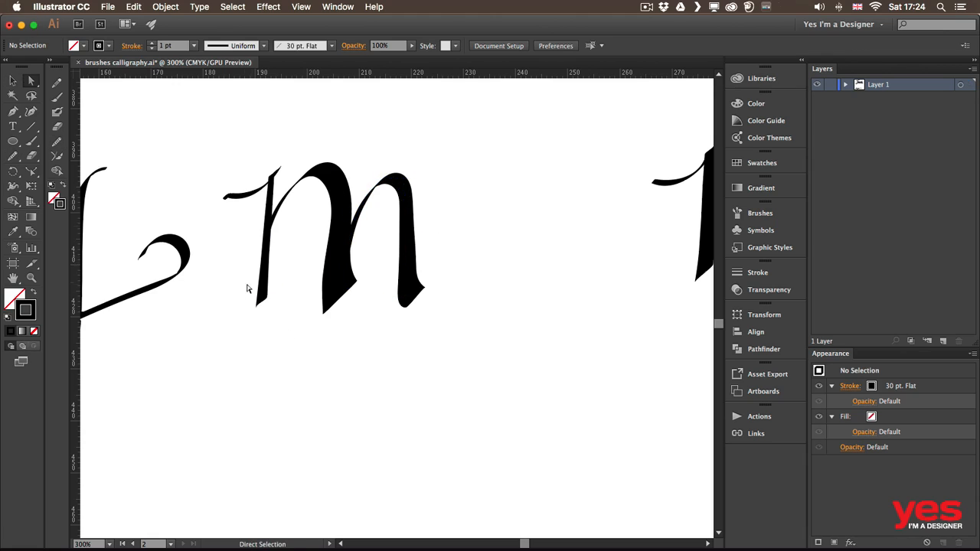
mouse_move(247, 291)
mouse_down()
mouse_move(275, 340)
mouse_move(269, 313)
mouse_up()
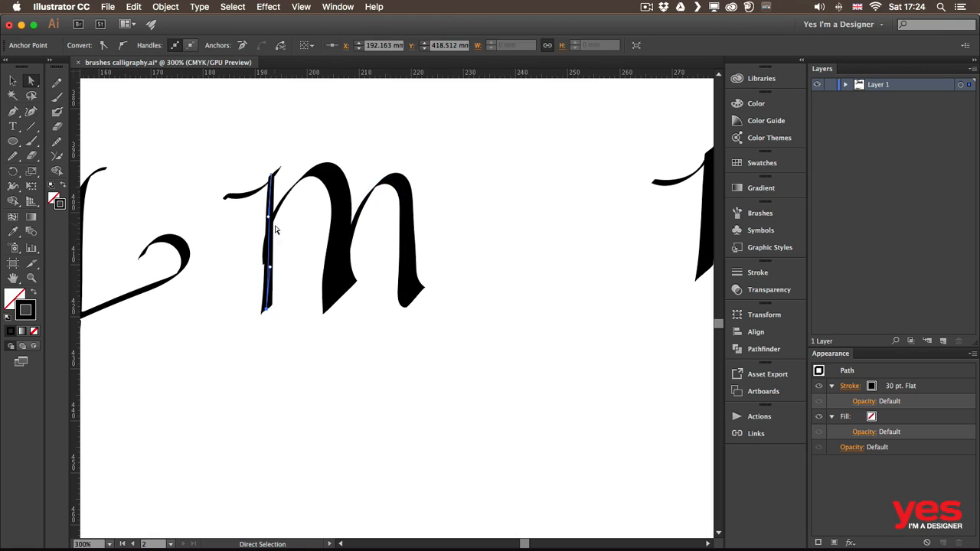
click(283, 197)
click(274, 228)
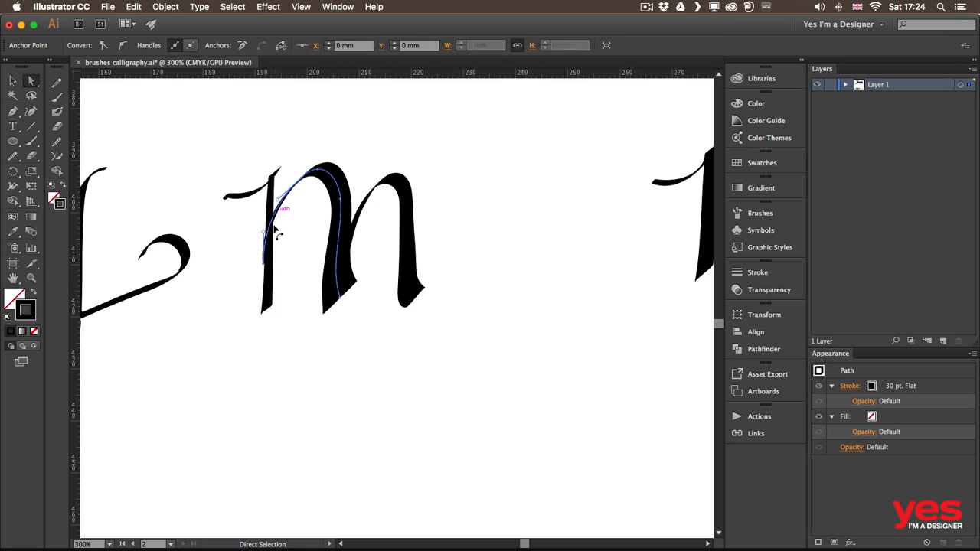
click(263, 264)
mouse_move(271, 245)
mouse_down()
mouse_move(276, 252)
mouse_move(282, 244)
mouse_up()
click(298, 317)
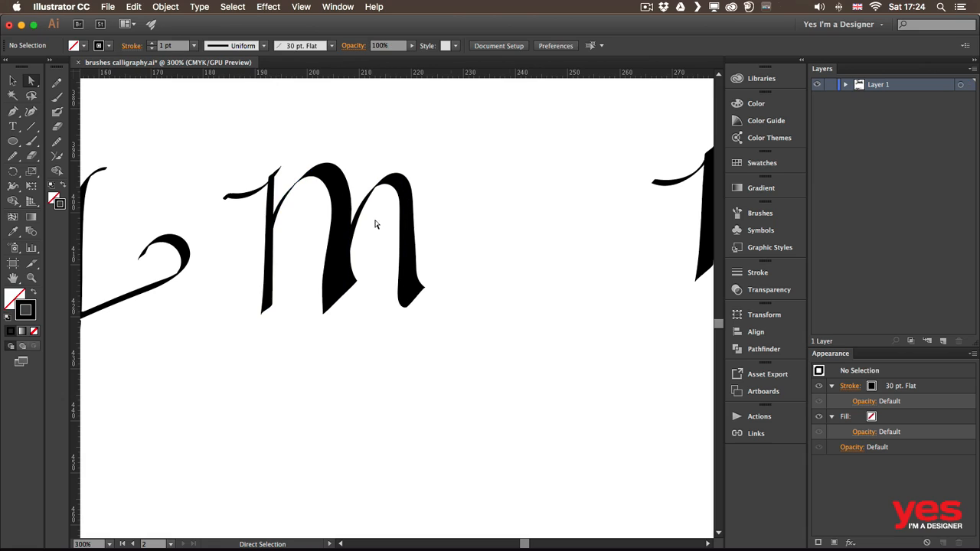
Move the m's short entry stroke slightly down and left against its first stem, then deselect it
key(v)
mouse_move(258, 192)
mouse_down()
mouse_move(273, 197)
mouse_move(244, 204)
mouse_up()
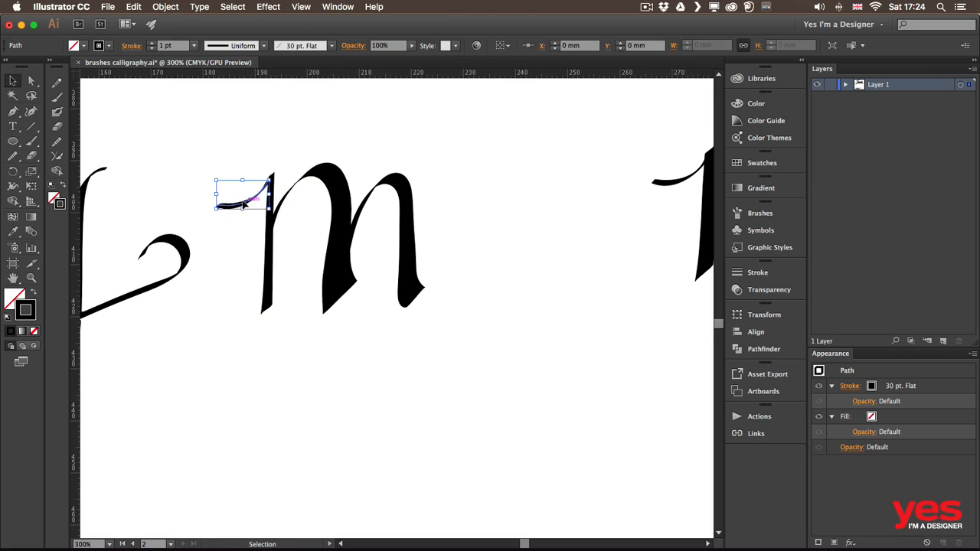
click(312, 115)
Paint a curled swash onto the m's entry stroke and a wavy exit swash from its last stem, undoing and repainting unsatisfactory attempts
key(a)
key(super+minus)
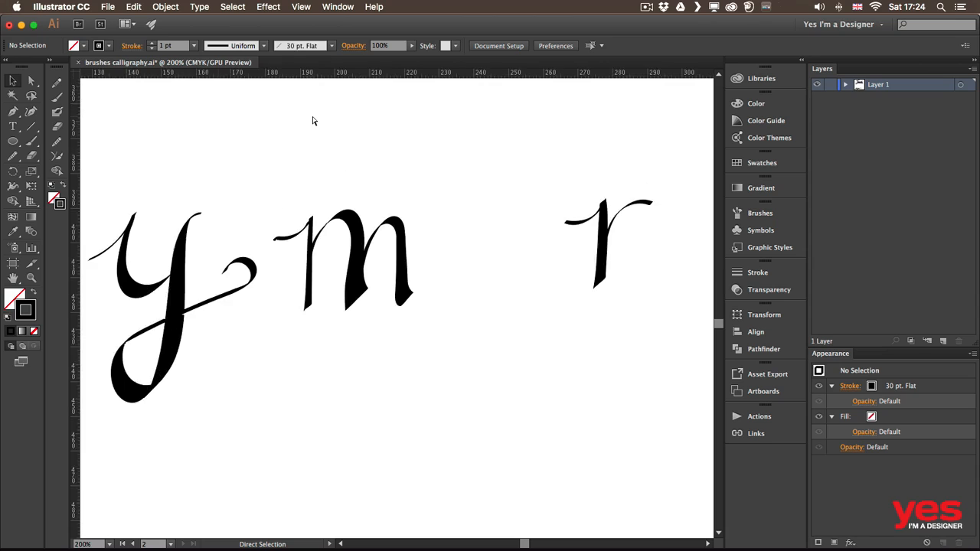
key(super+minus)
key(v)
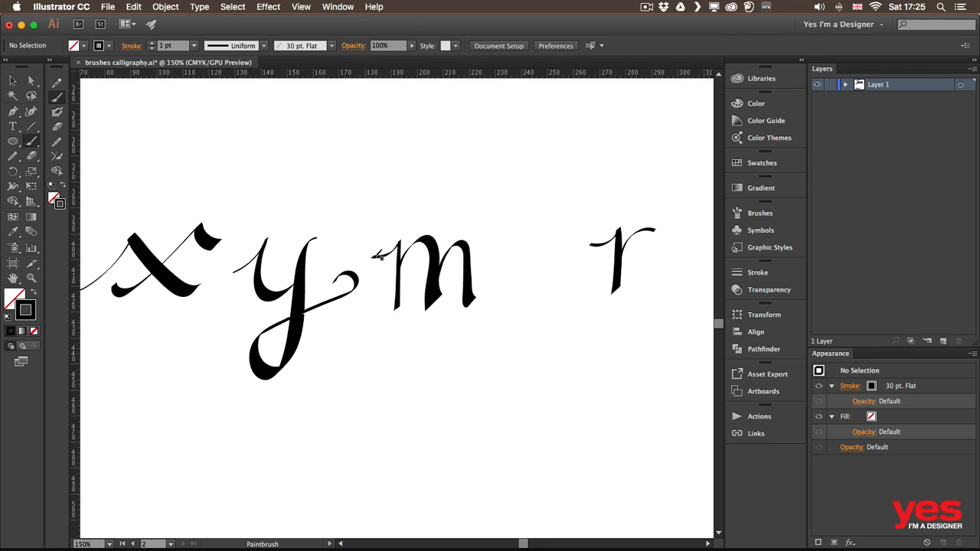
drag(372, 256, 350, 235)
key(super+z)
drag(473, 302, 522, 260)
key(super+z)
drag(476, 292, 533, 305)
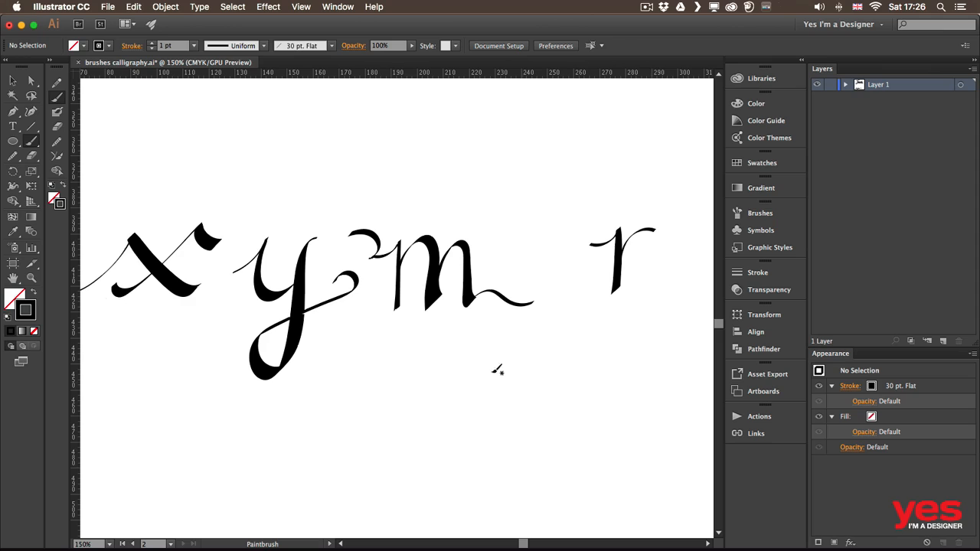
Review the flourished letters, then examine the finished Illustrator lettering with swashes on the artboard above
key(super+minus)
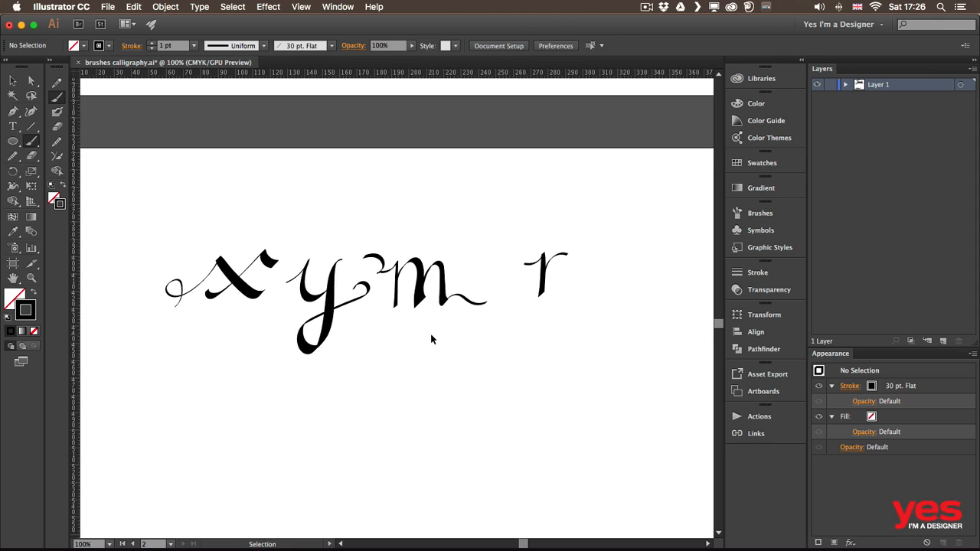
key(v)
scroll(320, 195, left, 4)
scroll(320, 196, down, 2)
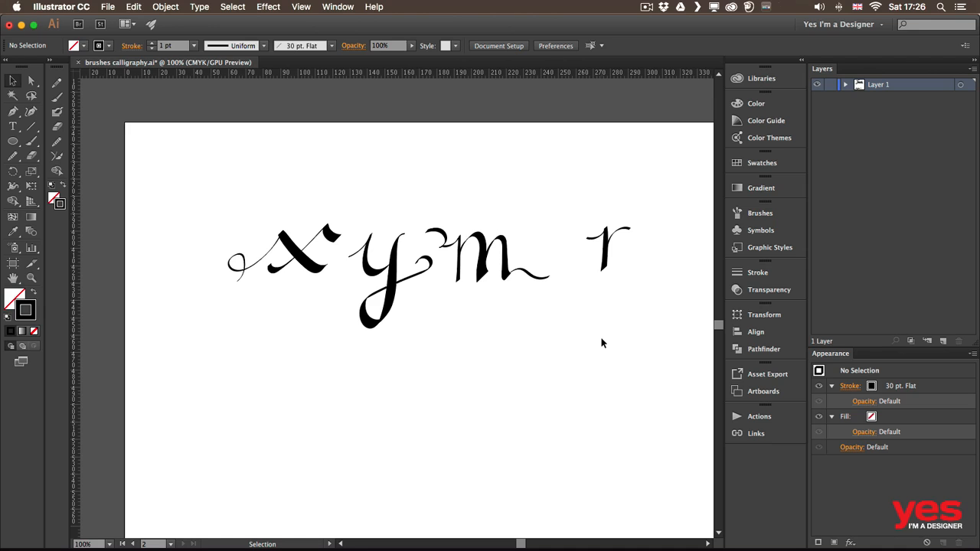
key(space)
drag(502, 117, 428, 437)
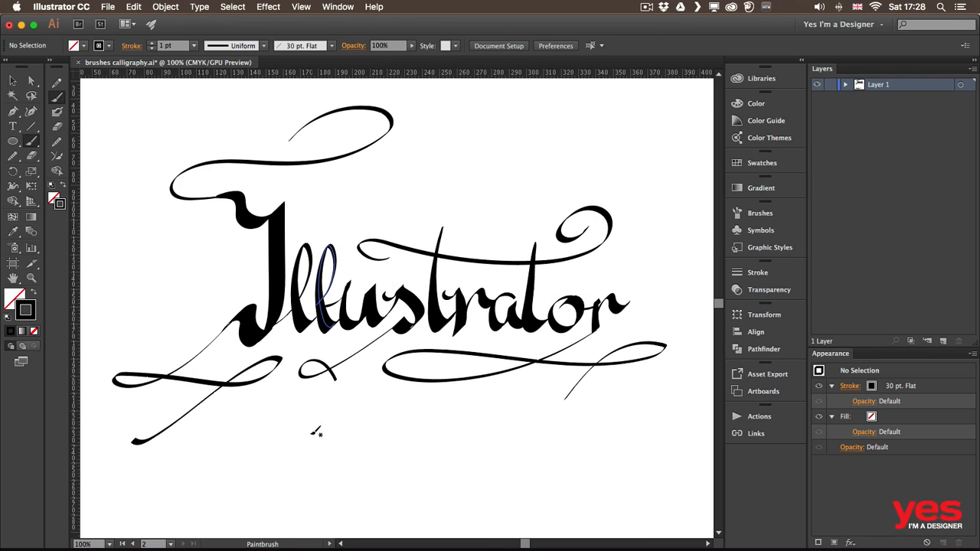
key(space)
mouse_move(315, 460)
mouse_down()
mouse_move(313, 296)
mouse_move(325, 240)
mouse_move(354, 253)
mouse_move(362, 231)
mouse_up()
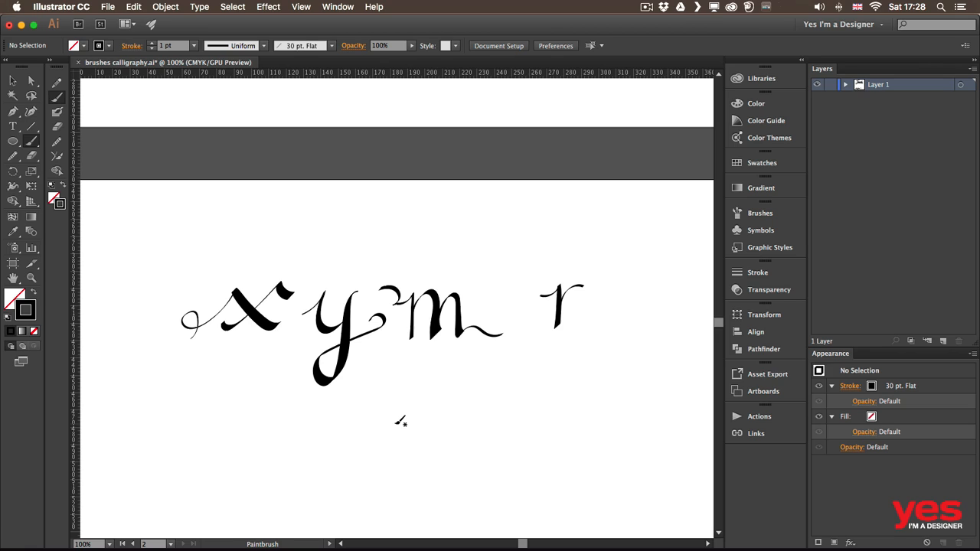
Paint four variations of the letter m below the existing letters: a heavy connected one, a thin looped one and two slanted upright ones
scroll(429, 344, down, 2)
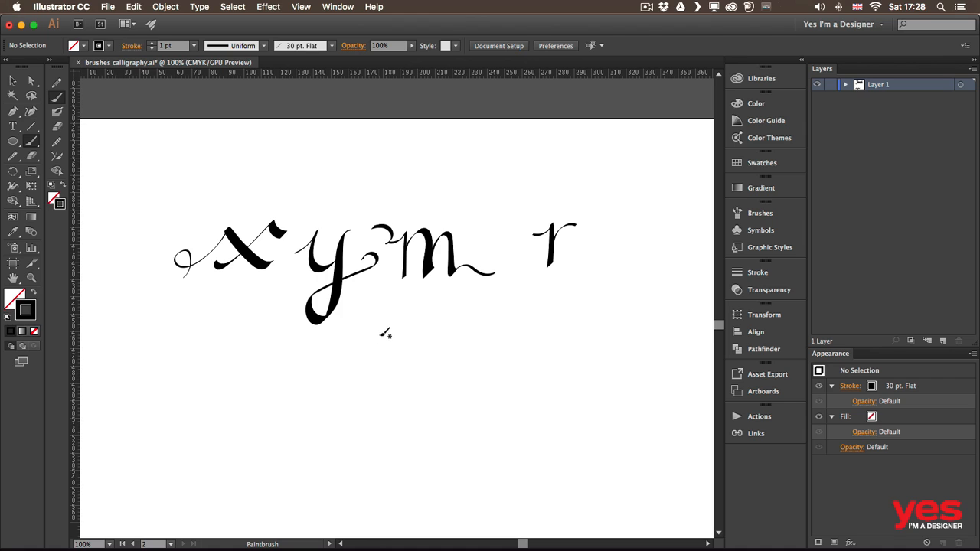
drag(382, 326, 467, 332)
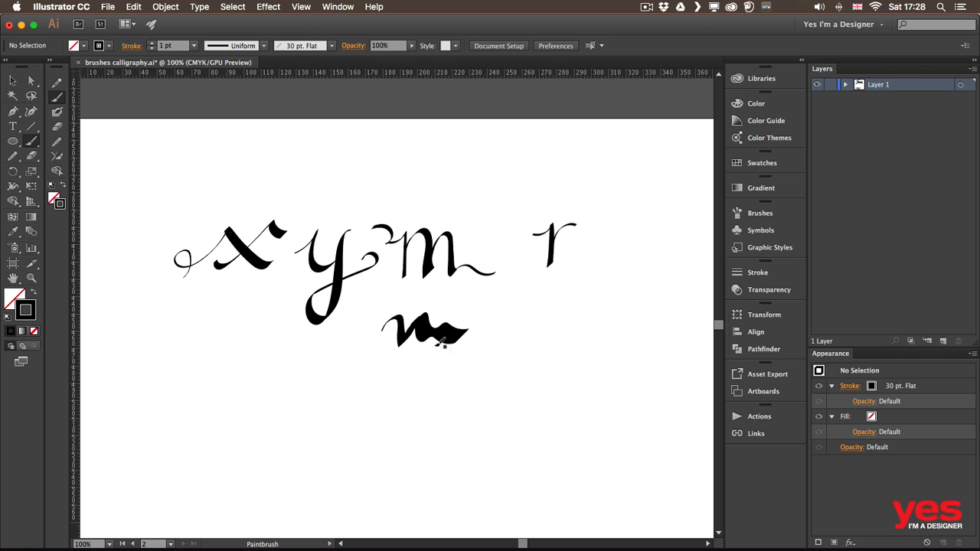
scroll(393, 396, down, 2)
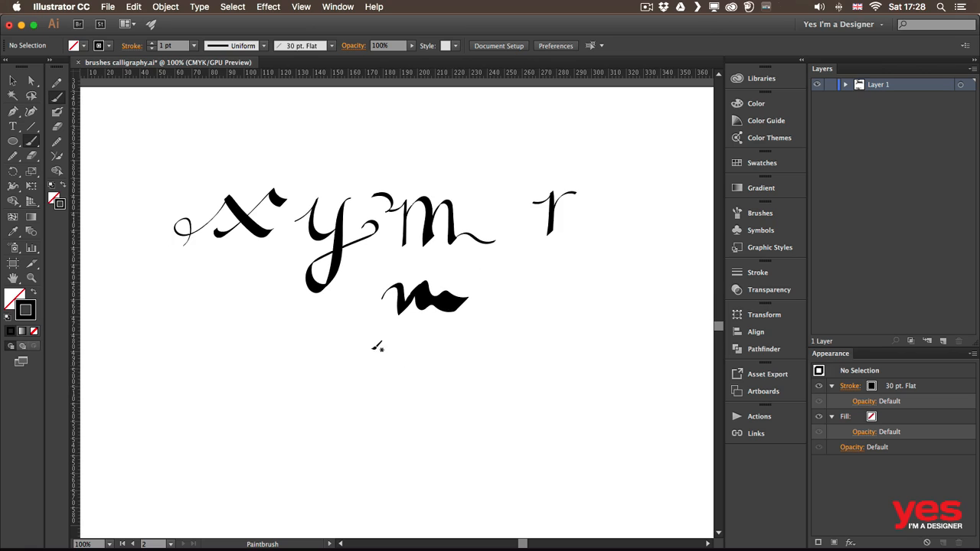
mouse_move(383, 342)
mouse_down()
mouse_move(400, 361)
mouse_move(455, 373)
mouse_up()
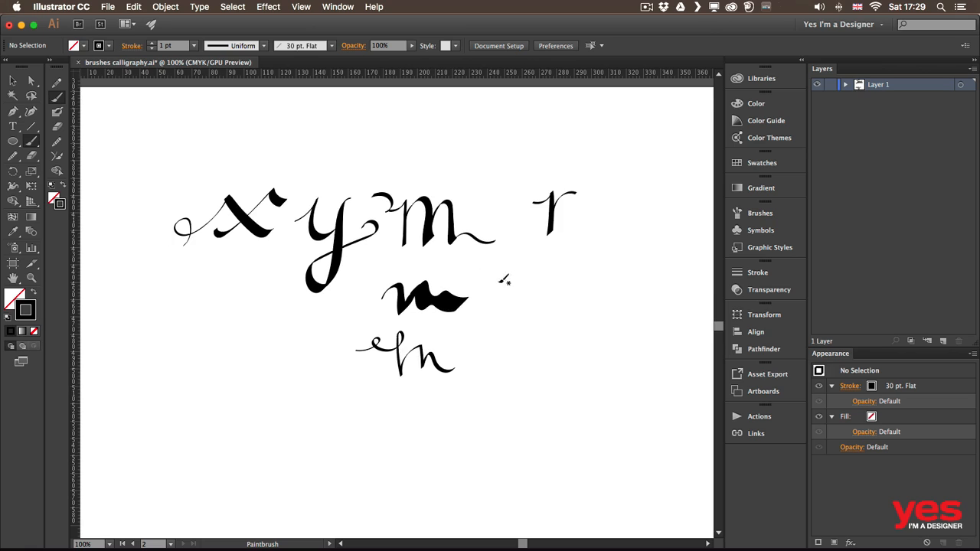
mouse_move(502, 337)
mouse_down()
mouse_move(513, 317)
mouse_move(516, 355)
mouse_move(536, 315)
mouse_move(535, 358)
mouse_up()
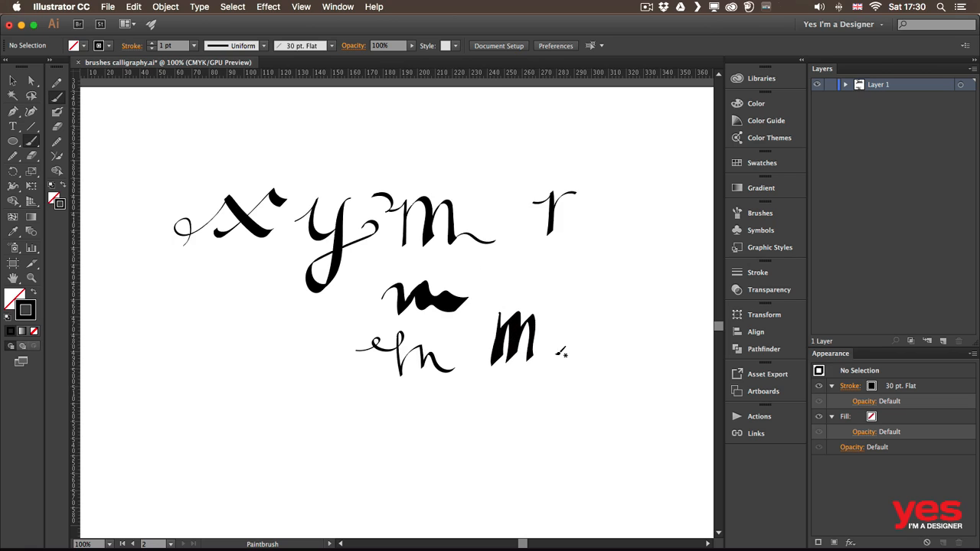
mouse_move(565, 314)
mouse_down()
mouse_move(551, 360)
mouse_move(580, 312)
mouse_move(576, 355)
mouse_move(593, 328)
mouse_move(597, 363)
mouse_up()
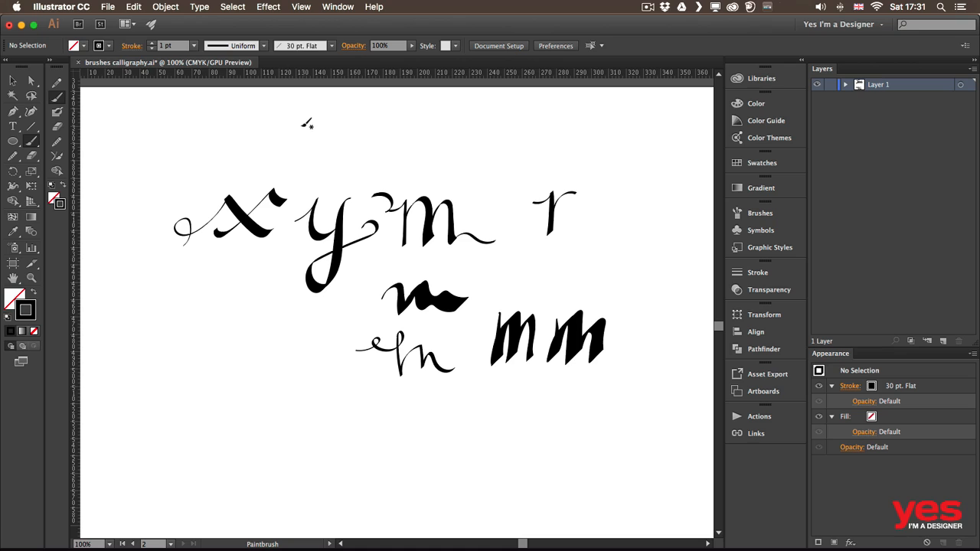
Place three horizontal guides across the lettering: a baseline under the m, an x-height line at its top and a cap-height line above
drag(328, 74, 356, 246)
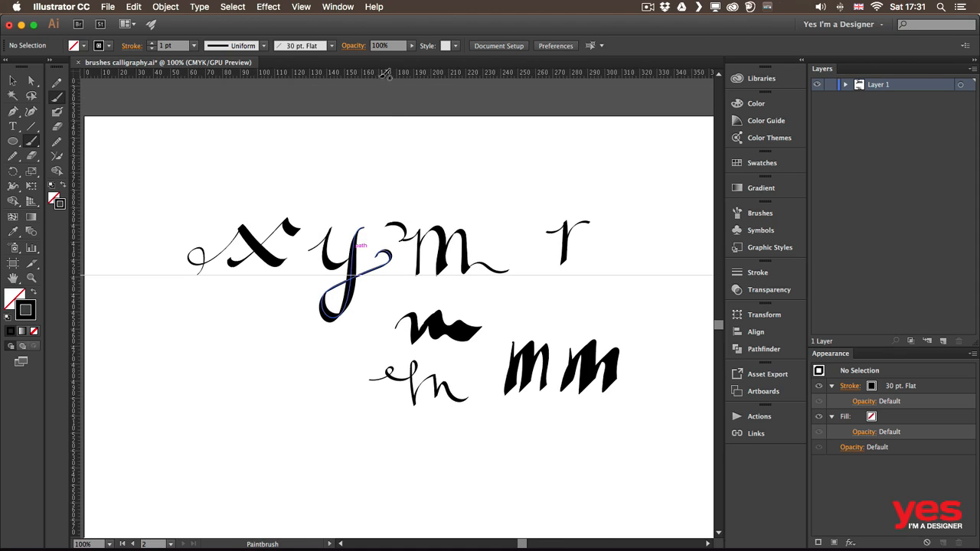
drag(384, 72, 419, 230)
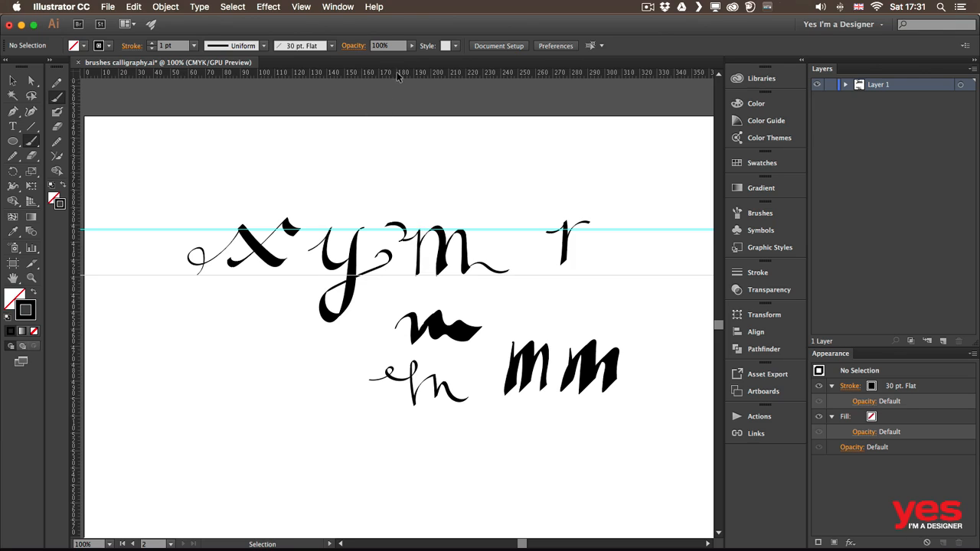
mouse_move(397, 72)
mouse_down()
mouse_move(416, 117)
mouse_move(415, 198)
mouse_up()
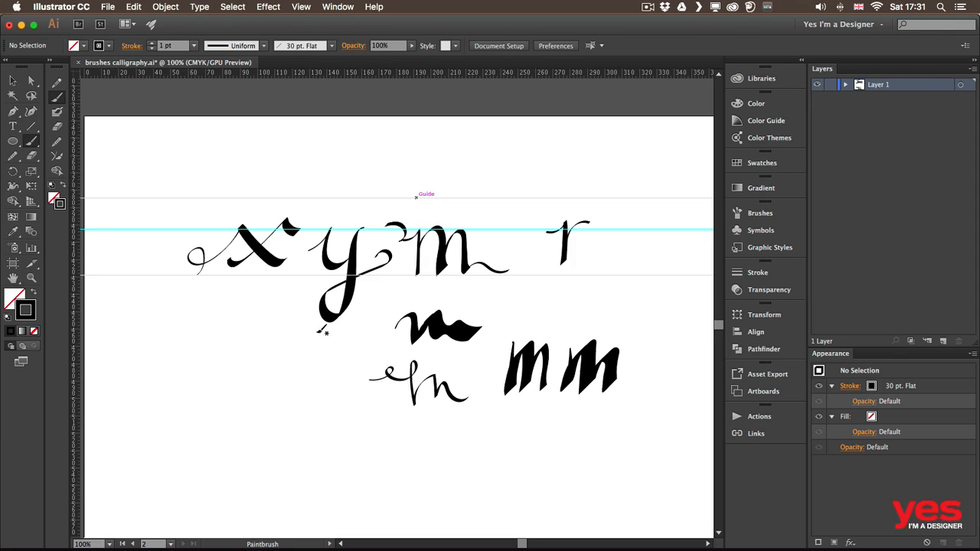
Paint a capital B with a curved stem foot and two bowls before the x, between the baseline and cap-height guides
scroll(151, 257, left, 5)
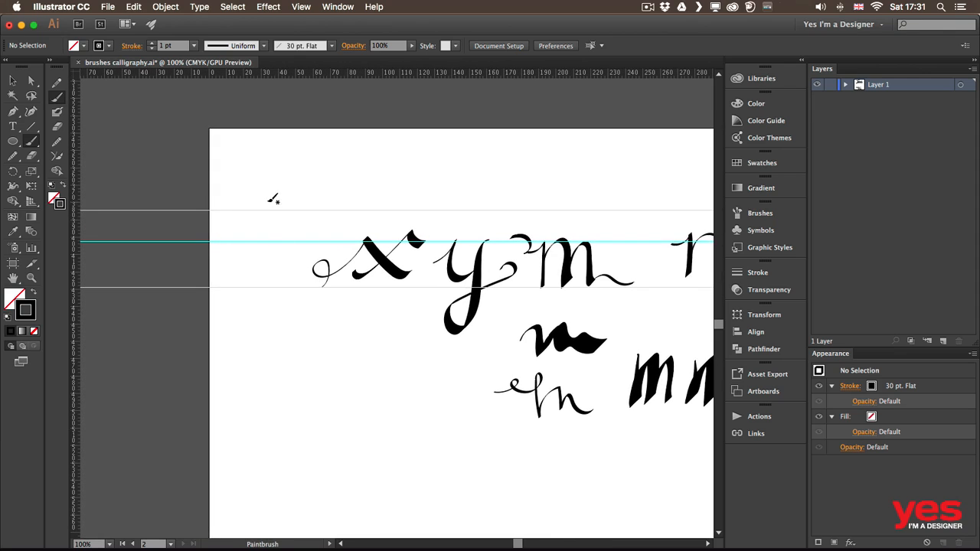
drag(267, 201, 225, 279)
mouse_move(236, 230)
mouse_down()
mouse_move(260, 241)
mouse_move(249, 276)
mouse_up()
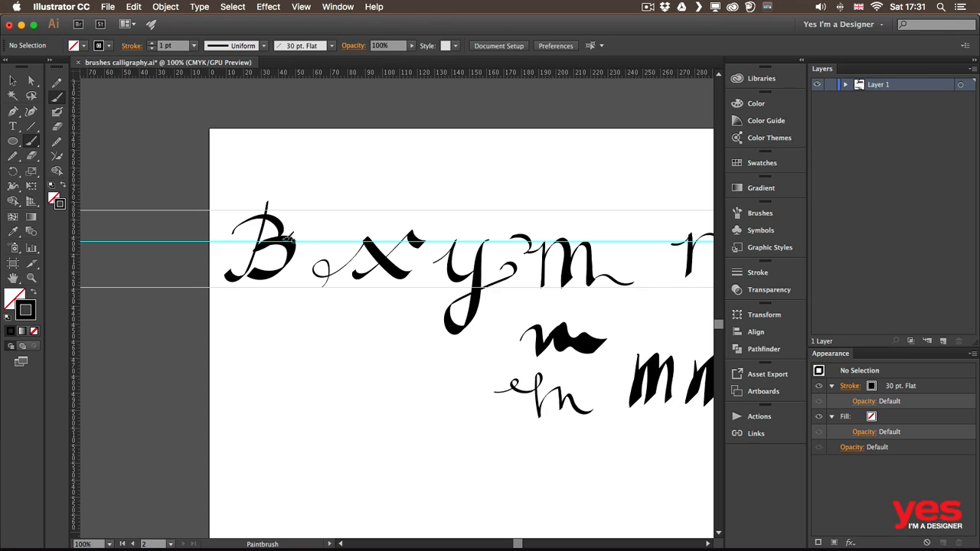
Enlarge the capital B proportionally so its bowls span from the baseline guide to the cap-height guide, and deselect it
key(v)
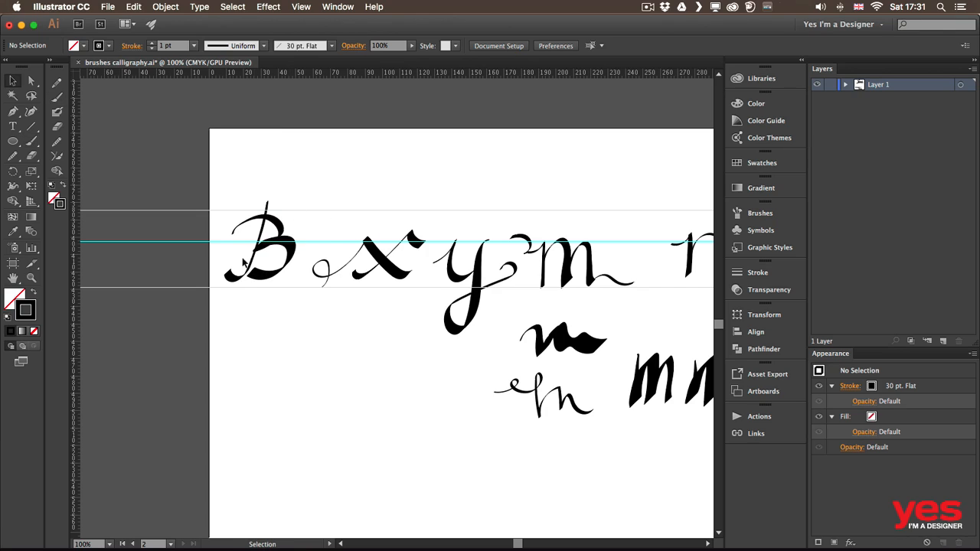
click(282, 269)
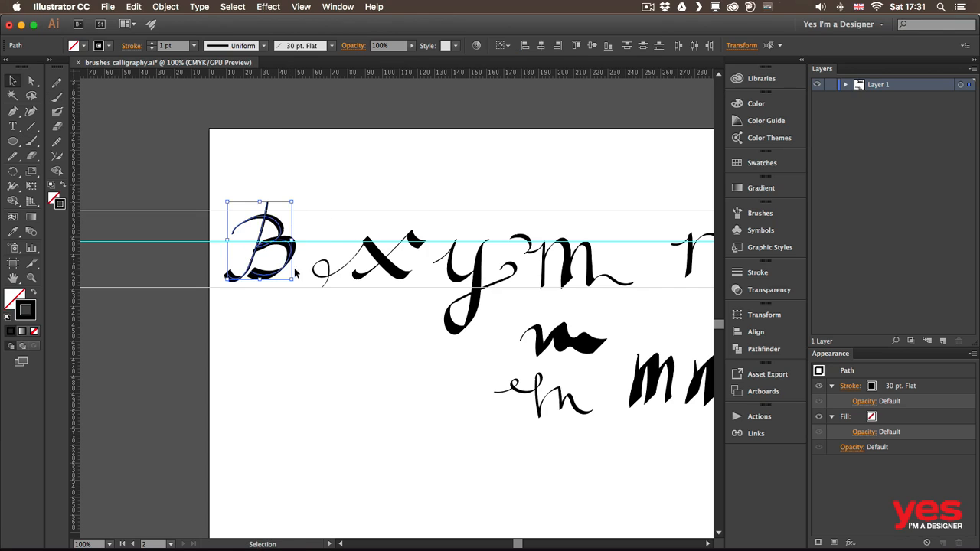
drag(291, 280, 300, 291)
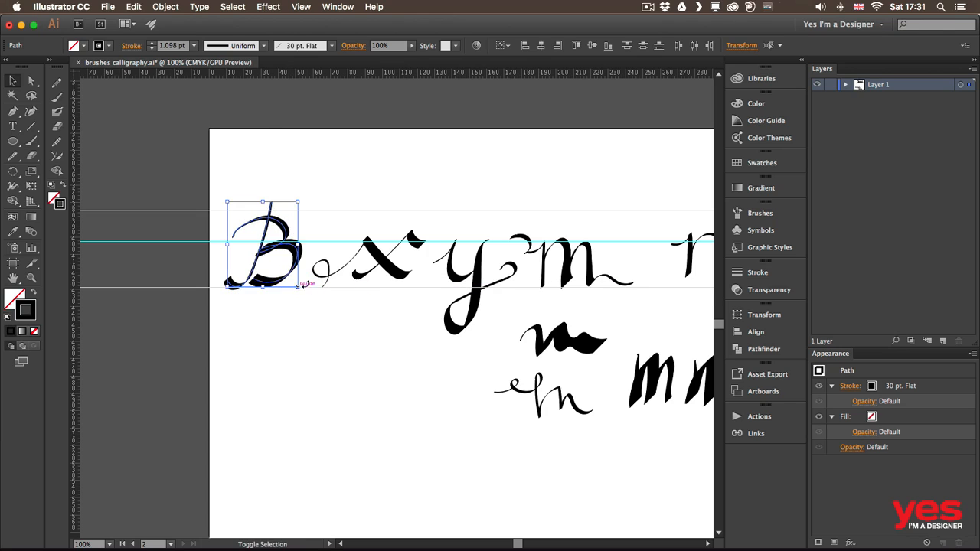
drag(297, 200, 301, 197)
click(381, 158)
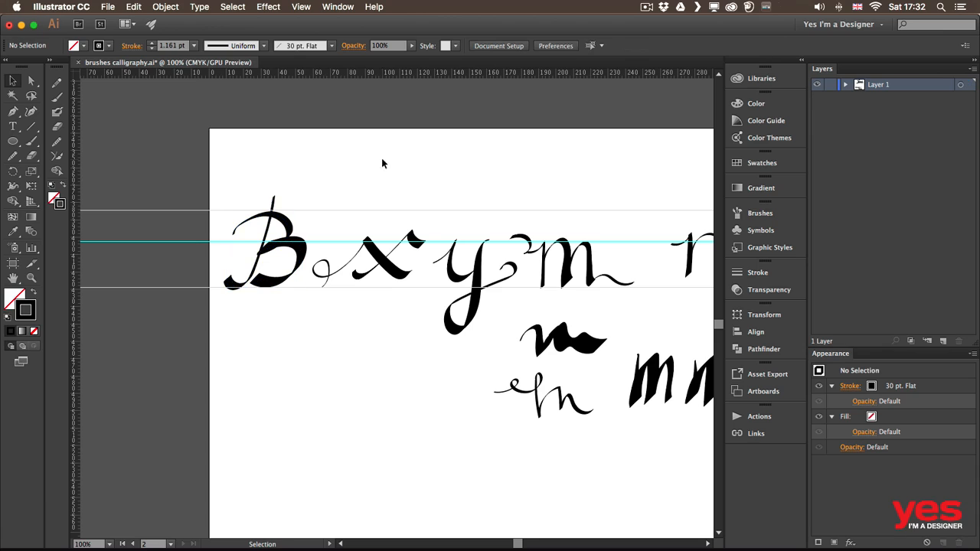
Move the r closer to the m and scale it proportionally to fit between the baseline and x-height guides, leaving it deselected
drag(501, 155, 385, 136)
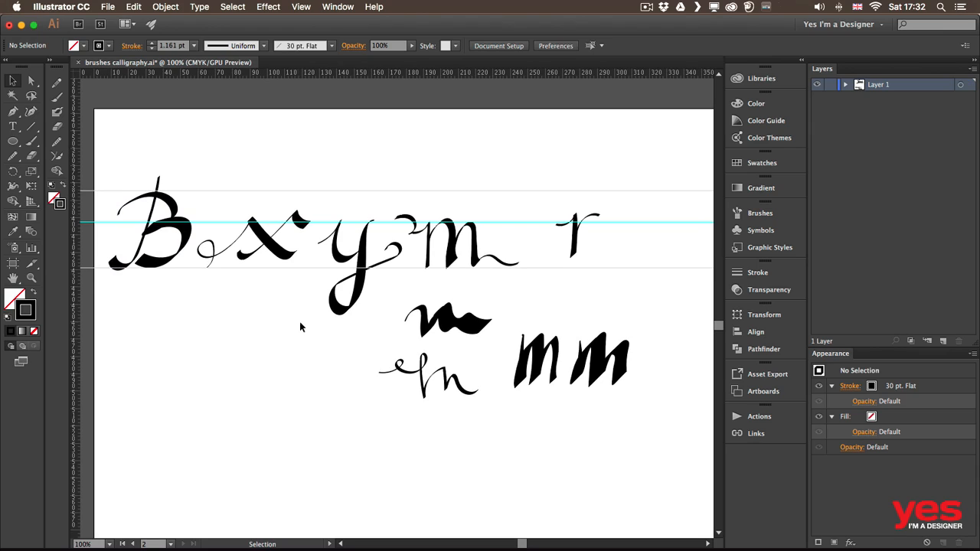
click(573, 233)
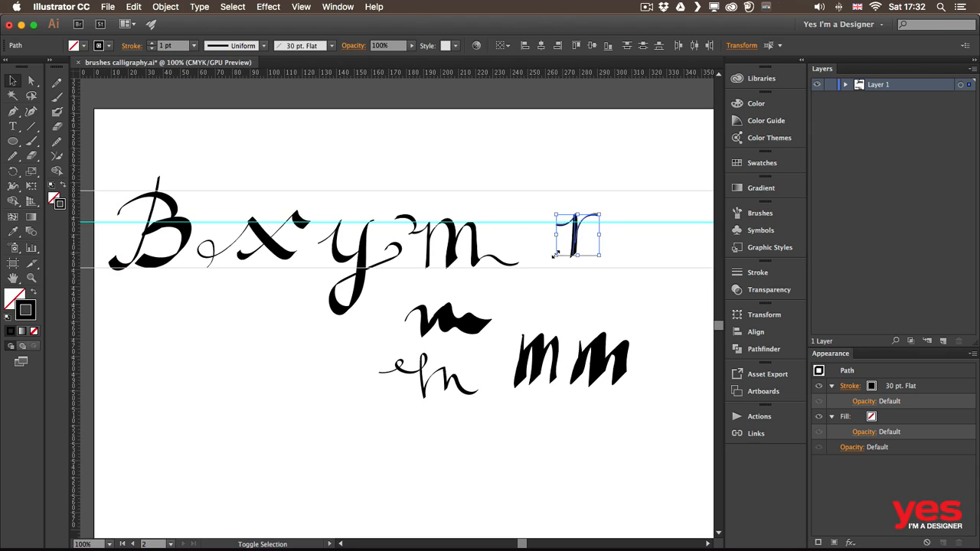
mouse_move(549, 261)
mouse_down()
mouse_move(542, 267)
mouse_move(554, 250)
mouse_up()
click(615, 260)
click(579, 218)
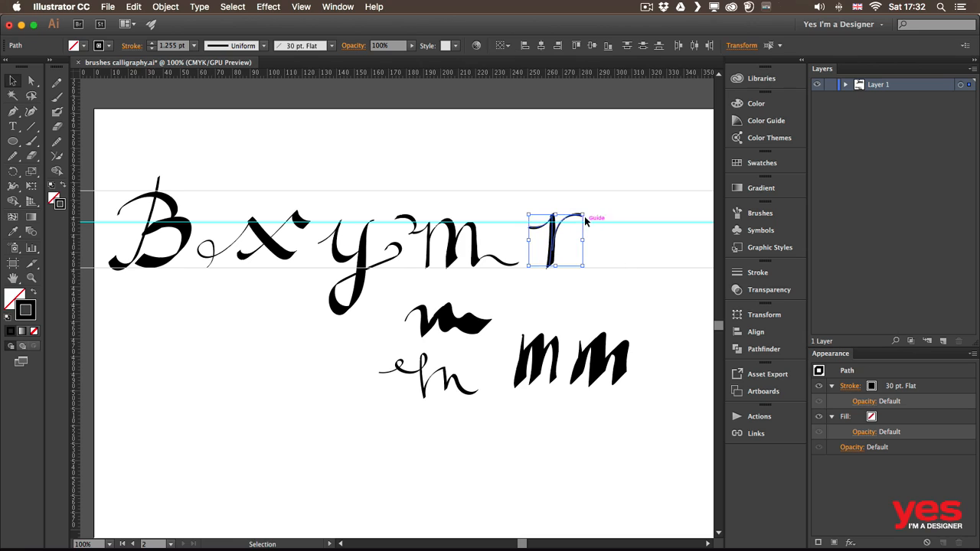
drag(582, 215, 580, 221)
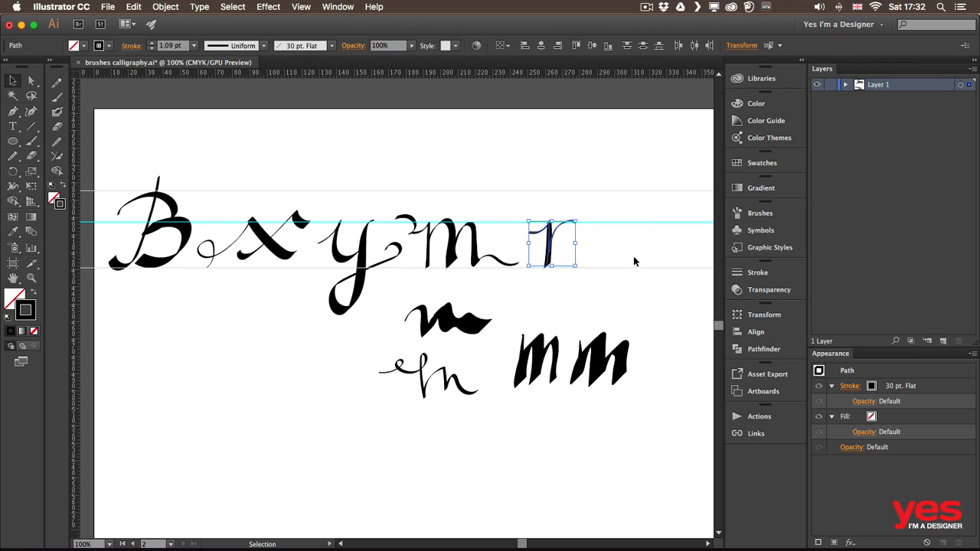
click(632, 255)
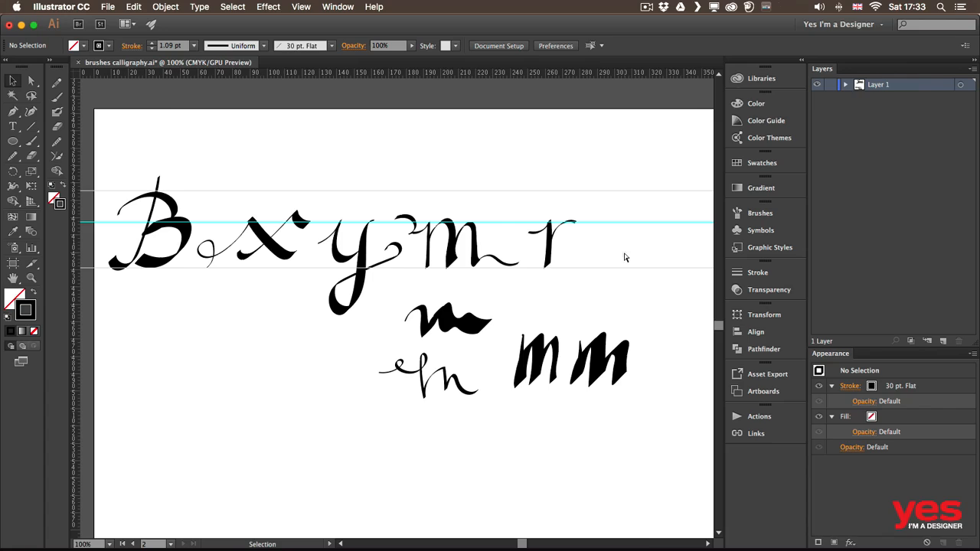
Switch to Chrome to examine the hand-lettered Walt Disney quote on Pinterest, and return to the Illustrator lettering
key(super+Tab)
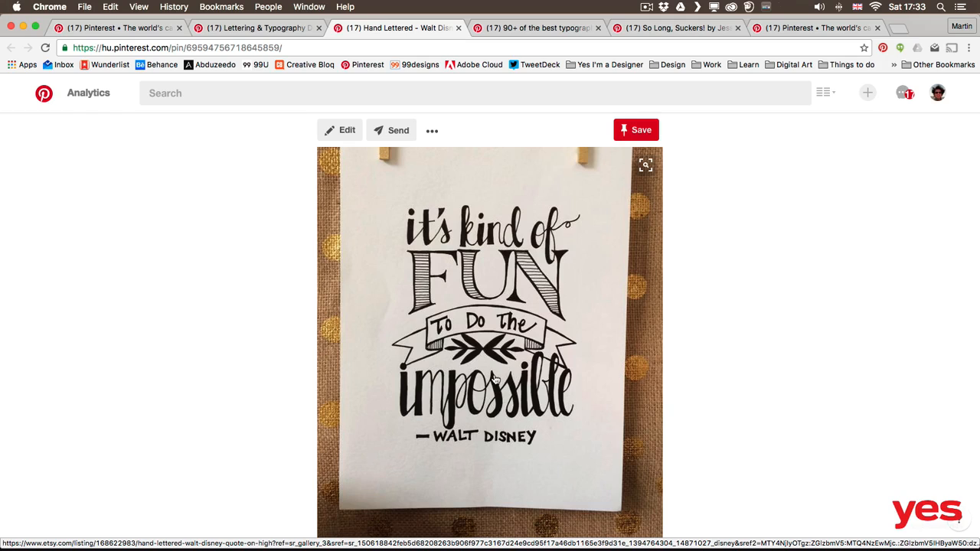
key(super+Tab)
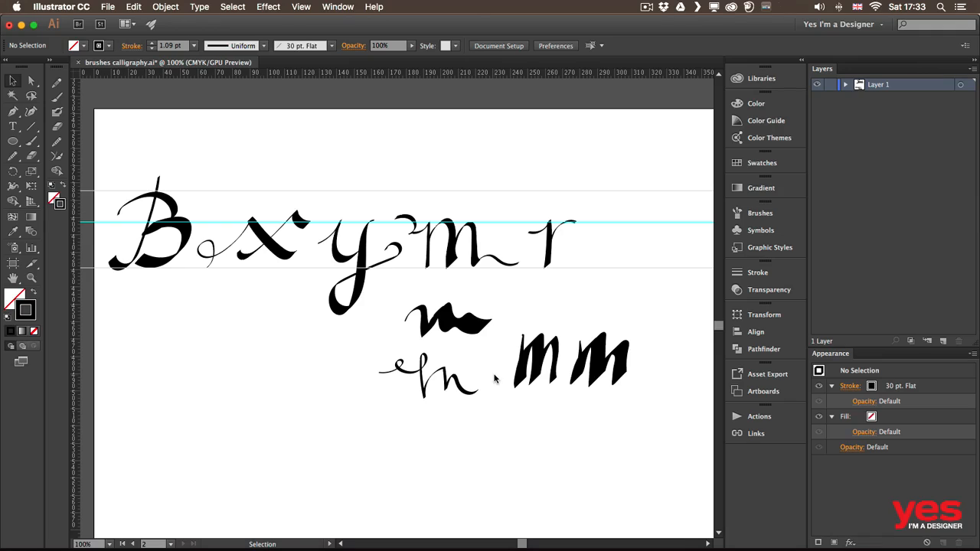